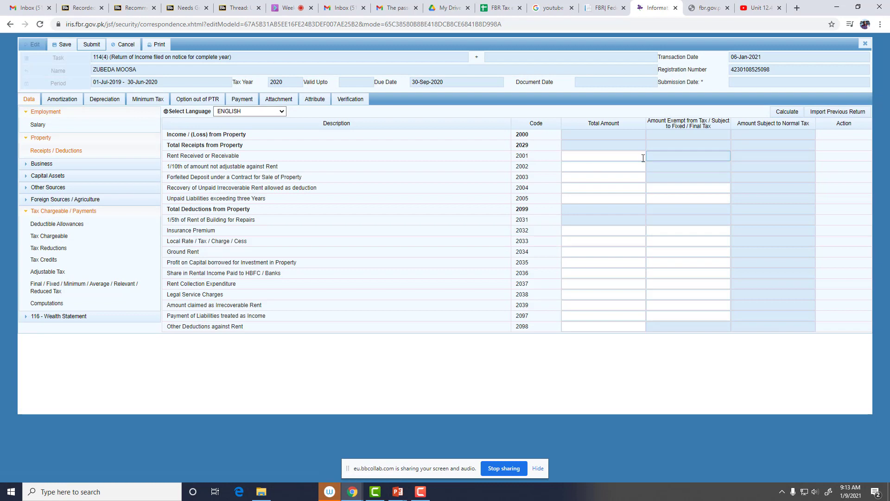
- Enter 1,200,000 as Rent Received or Receivable, save and calculate the return, and show the tax computations
text(1,200,000)
click(67, 45)
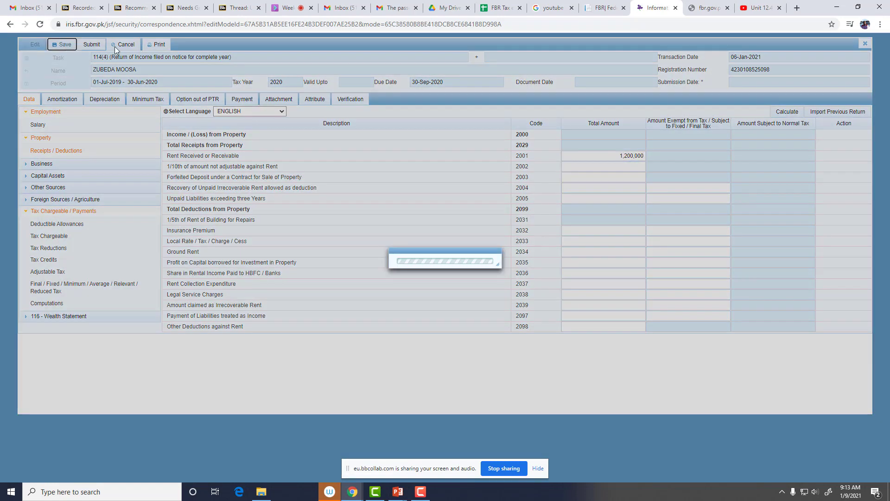
click(786, 112)
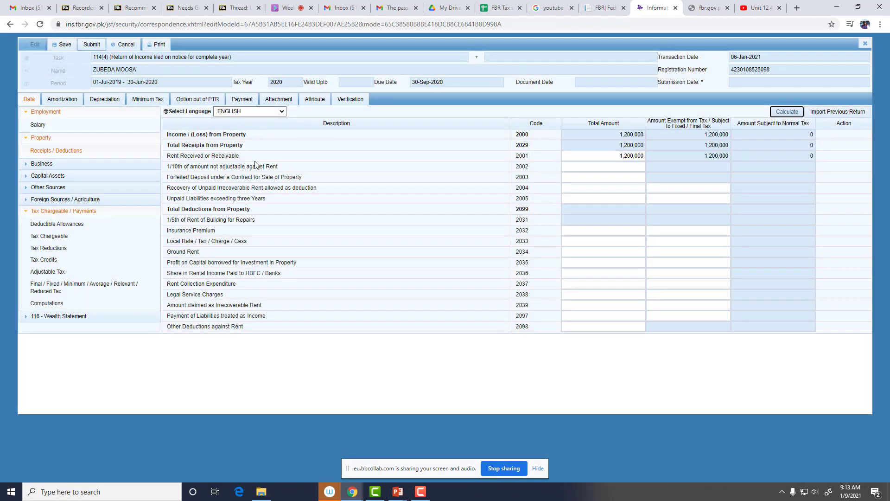
click(40, 303)
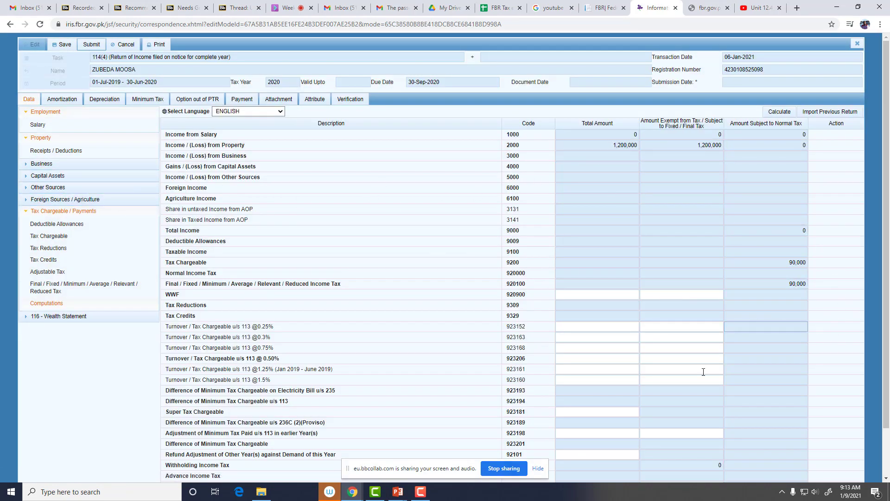
- Clear the rent received and enter 1,200,000 as Fee for Technical / Professional Services under the business Other Revenues
click(47, 151)
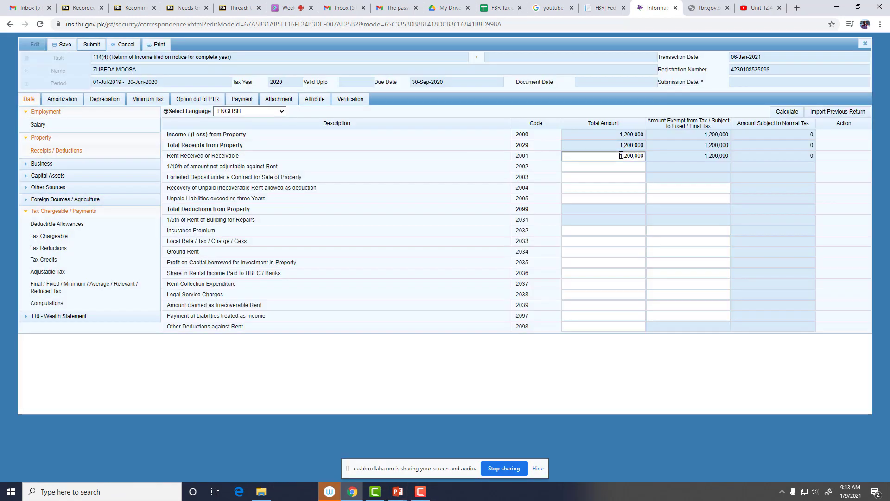
click(41, 163)
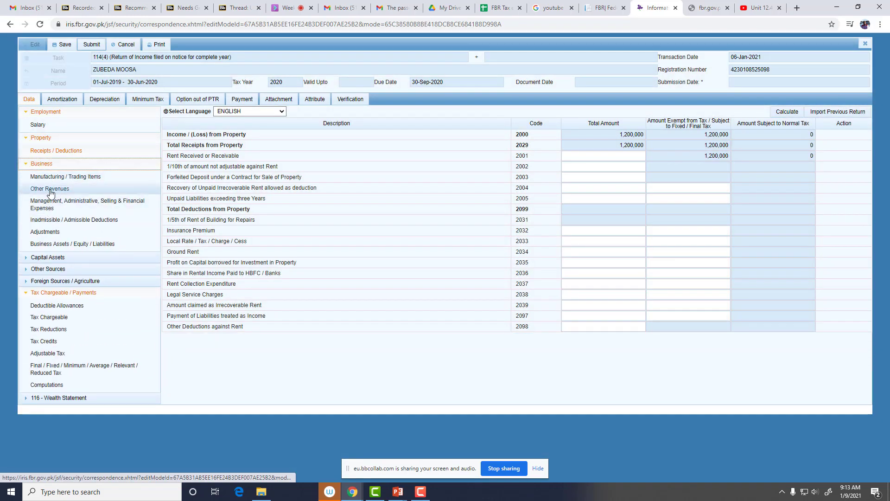
click(48, 189)
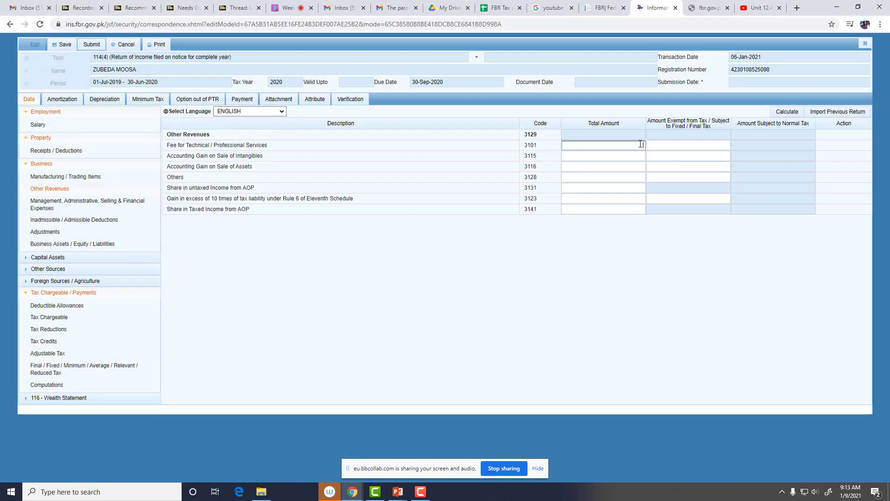
click(641, 145)
text(1200000)
- Save and recalculate the return with the business fee, and show the resulting tax computations
click(50, 47)
click(787, 112)
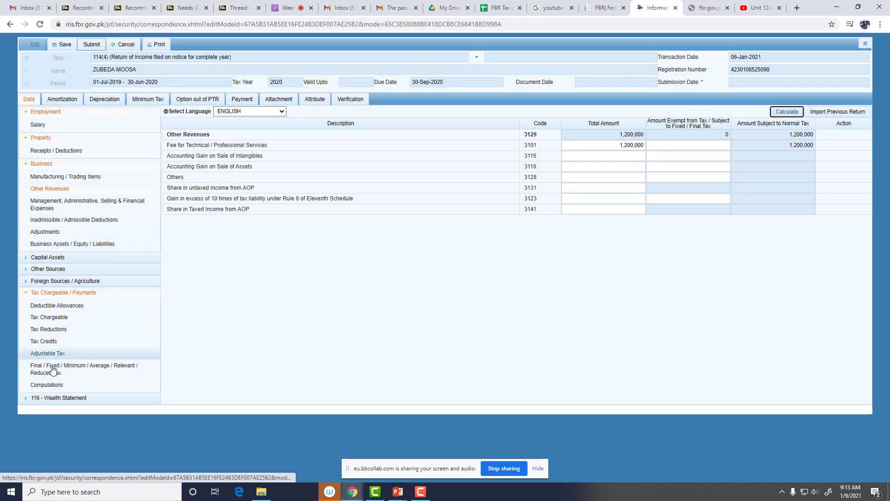
click(46, 389)
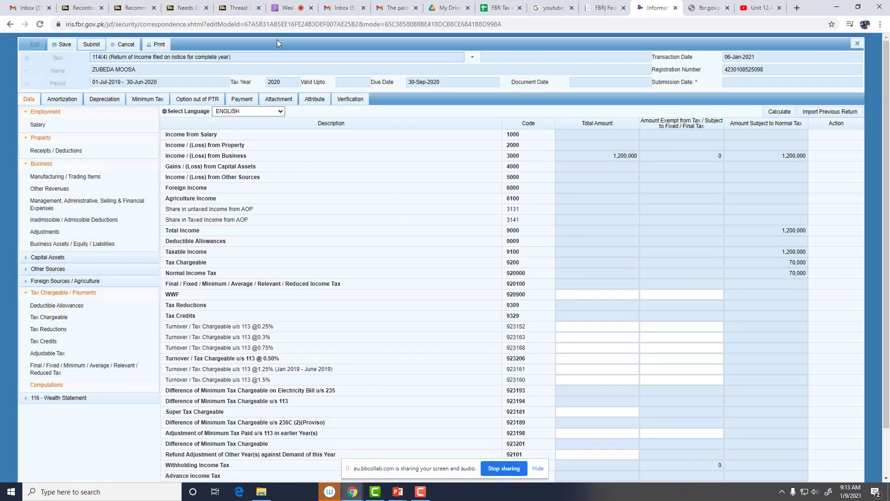
- Check the class chat, switch to the PowerPoint slides, and compare the worked tax examples for business income and property rent
click(284, 5)
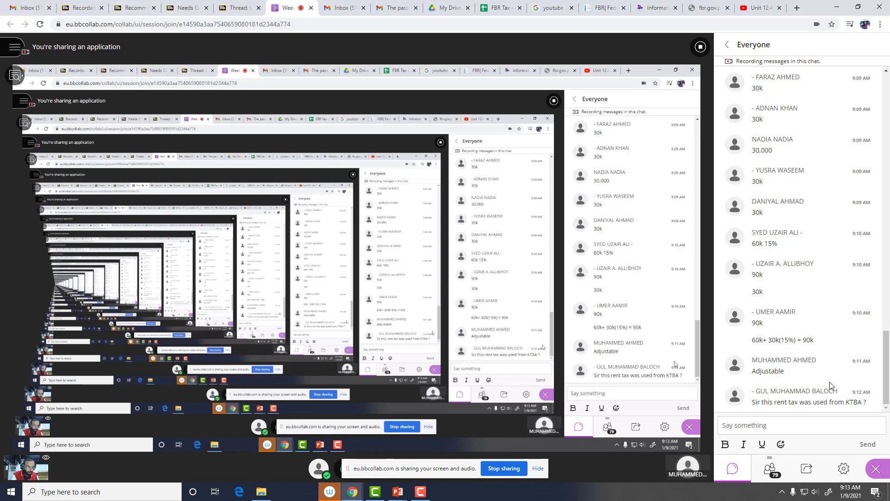
click(398, 491)
click(441, 446)
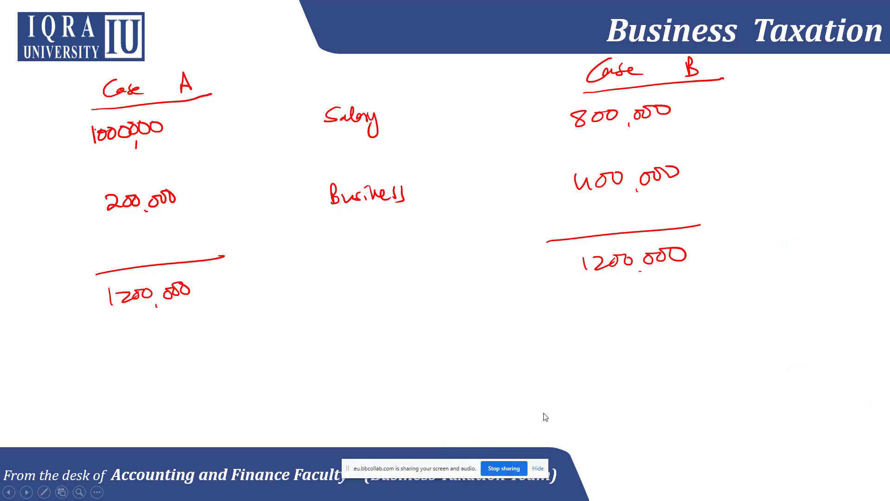
key(Left)
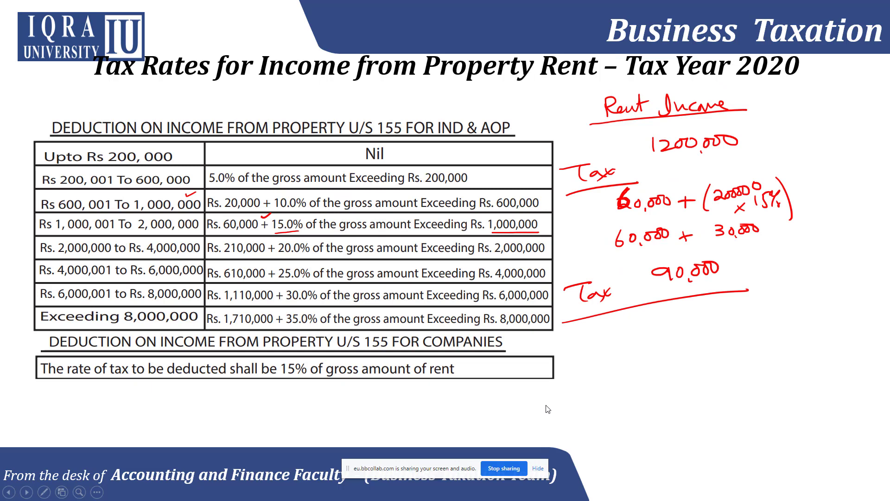
key(Left)
key(Left)
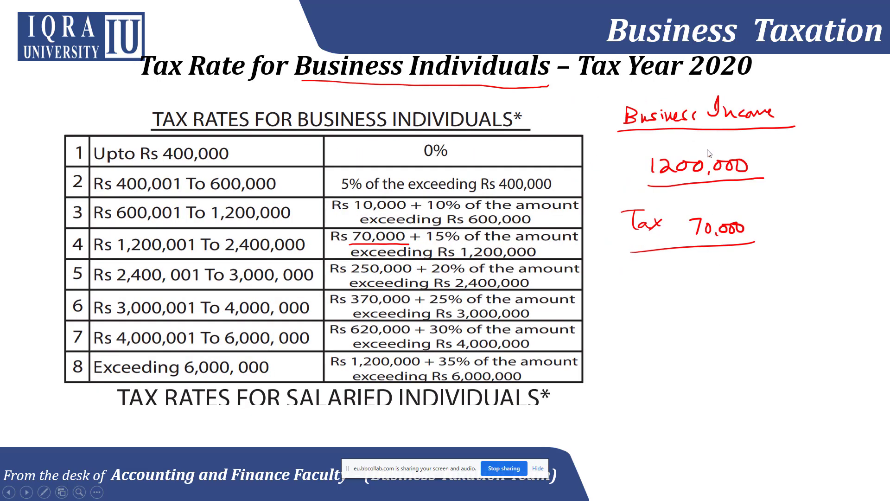
key(Right)
key(Right)
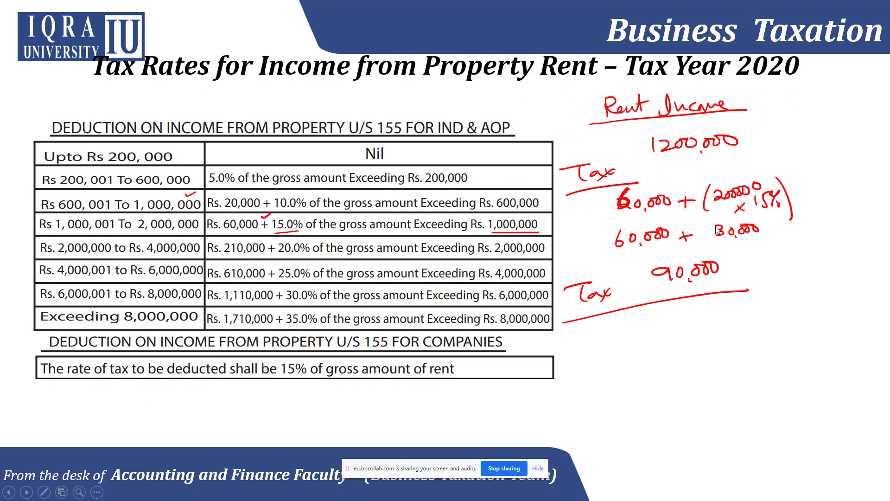
- Switch back to the IRIS tax return in the browser and review the business Other Revenues, property receipts and Salary sections
key(alt+Tab)
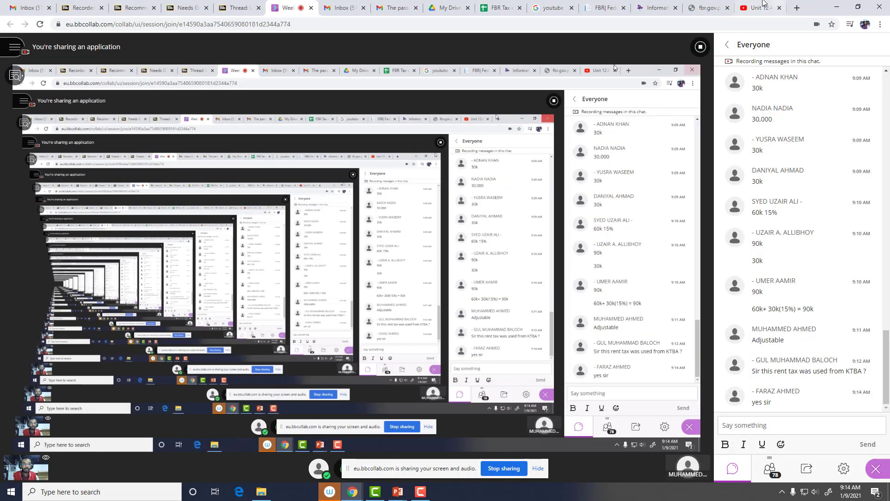
click(657, 5)
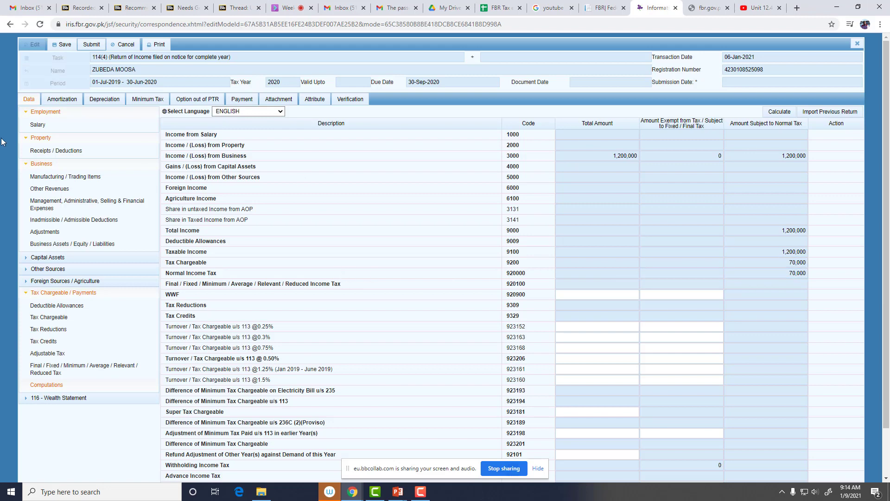
click(37, 124)
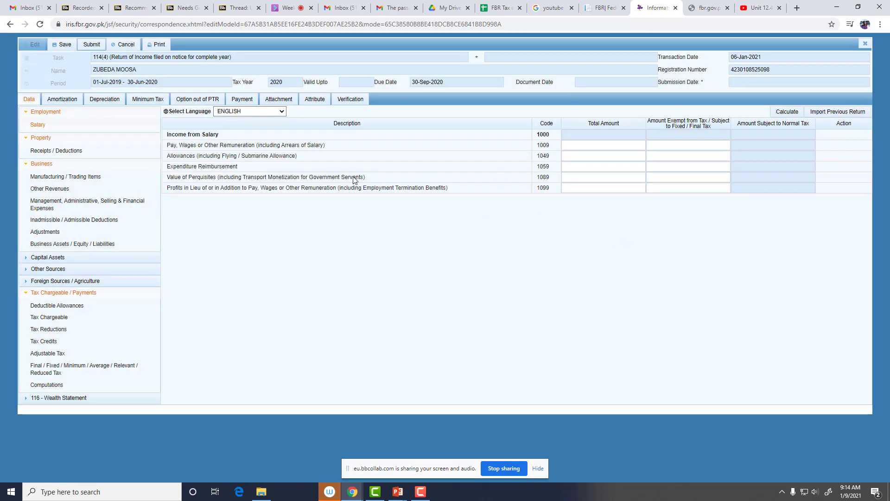
click(57, 190)
click(49, 153)
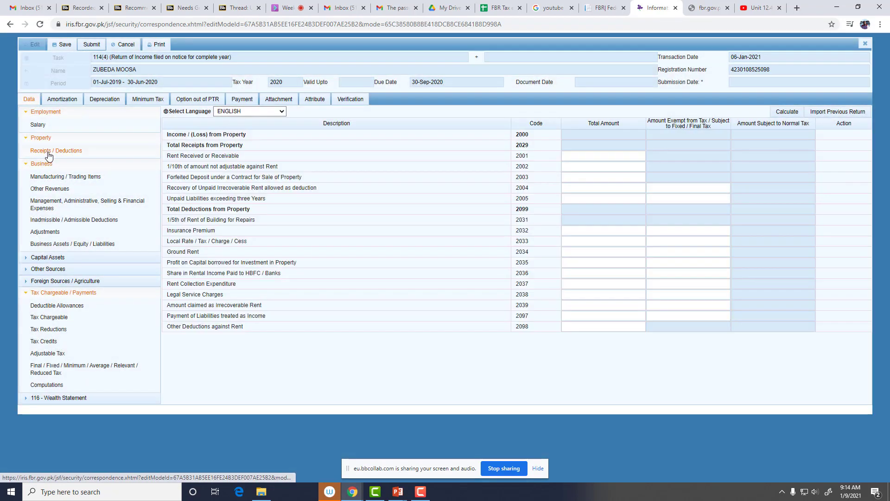
click(57, 126)
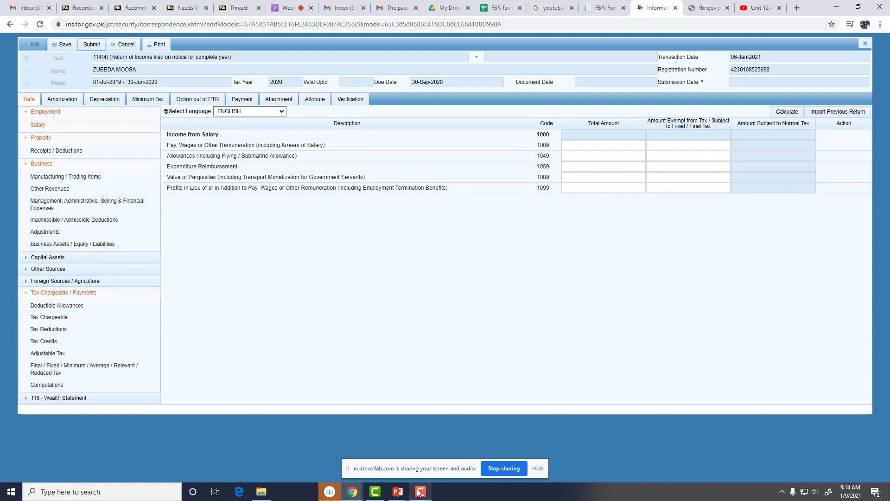
- Switch to the PowerPoint slide comparing Case A and Case B, read Case A's salary and business amounts, and return to the tax return
key(alt+Tab)
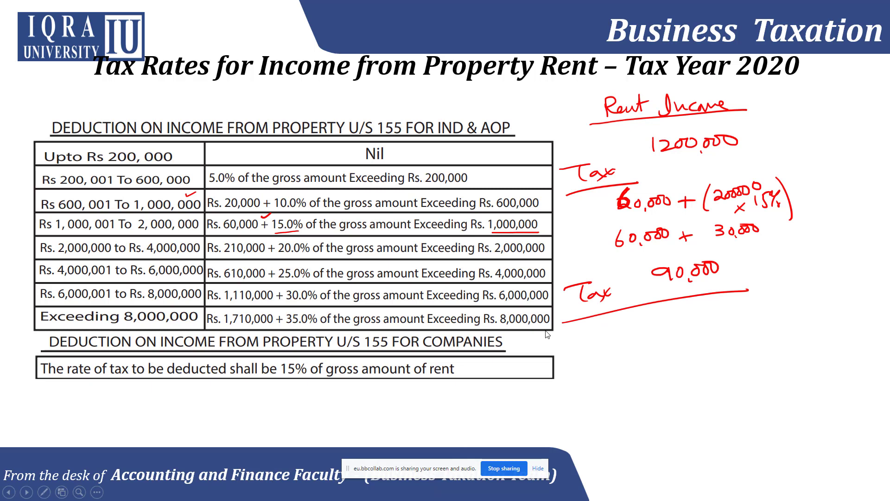
key(Left)
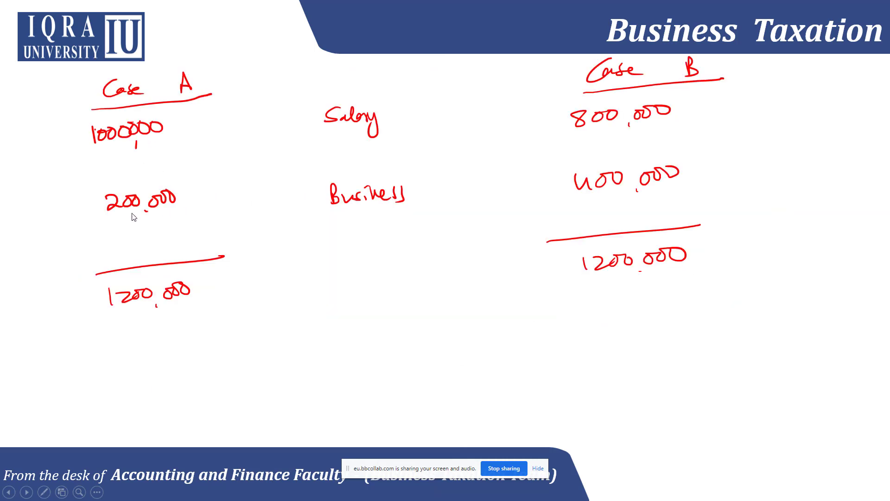
key(alt+Tab)
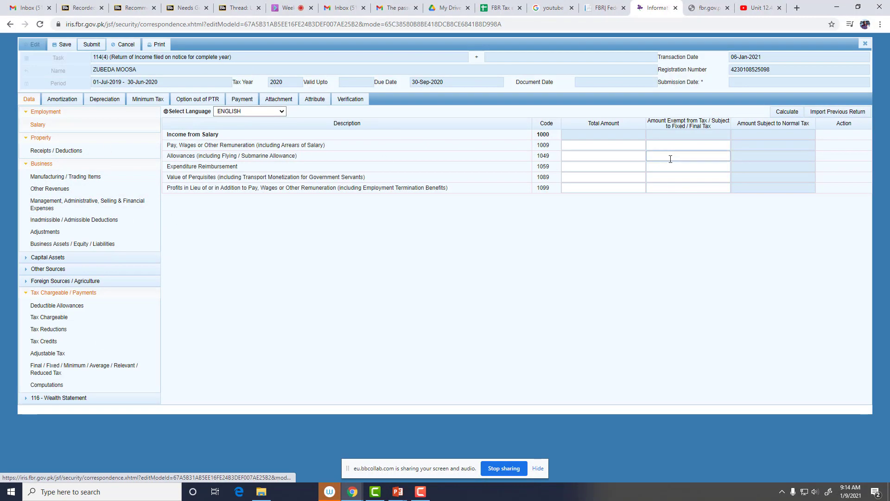
- Enter 1,000,000 as salary pay, set the Fee for Technical / Professional Services to 200,000, and recalculate the return to show its computations
click(622, 146)
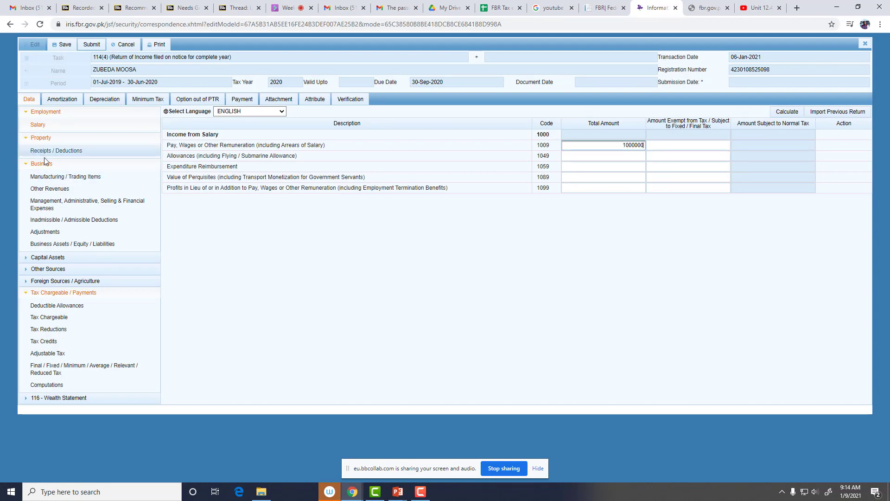
click(50, 189)
click(600, 147)
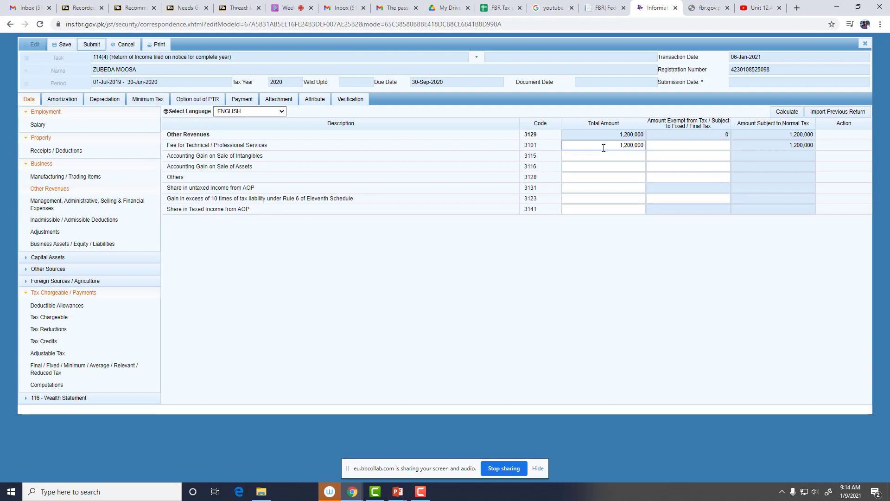
double_click(604, 149)
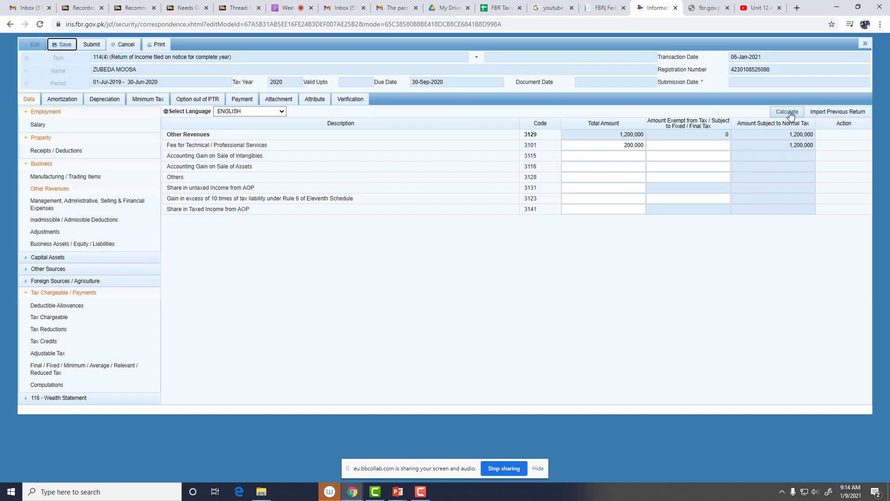
click(790, 114)
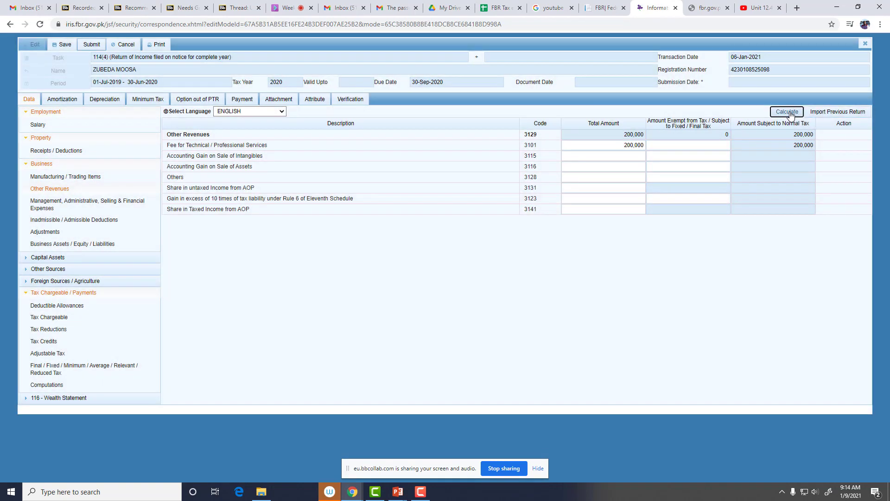
click(51, 384)
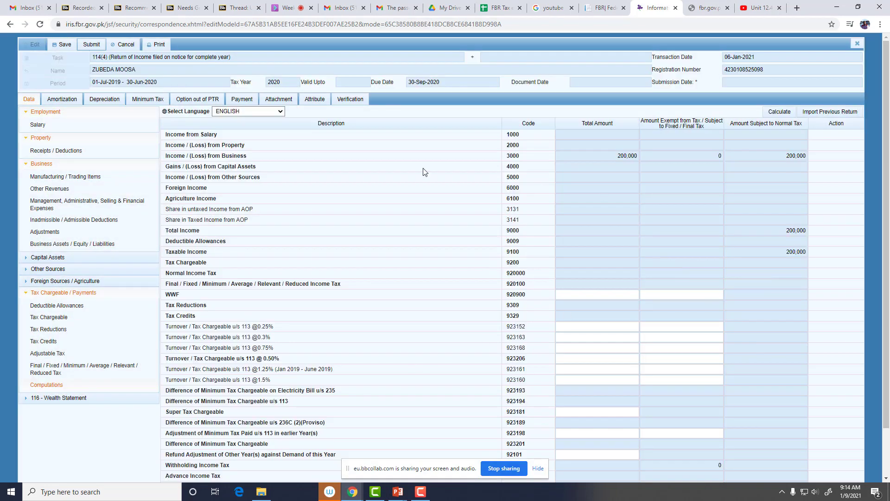
- Enter 1,000,000 as Pay, Wages or Other Remuneration, save and recalculate the return, and show the tax computations
click(73, 126)
click(571, 144)
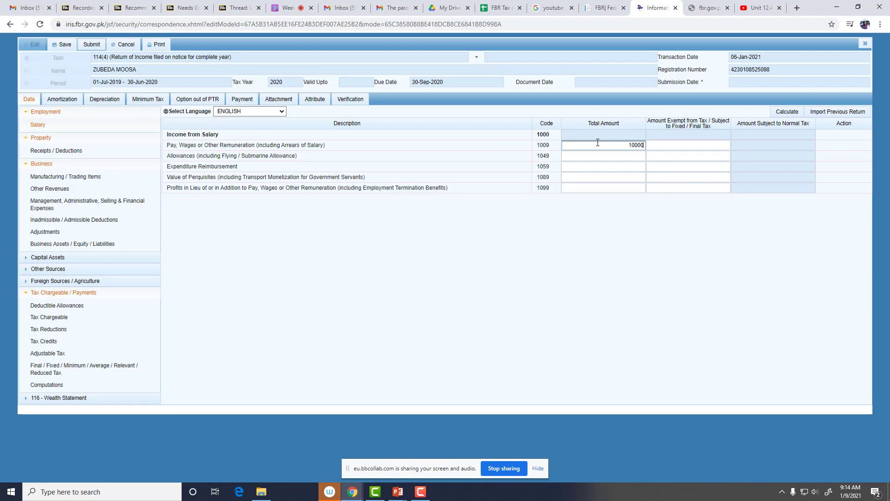
text(1000000)
click(62, 44)
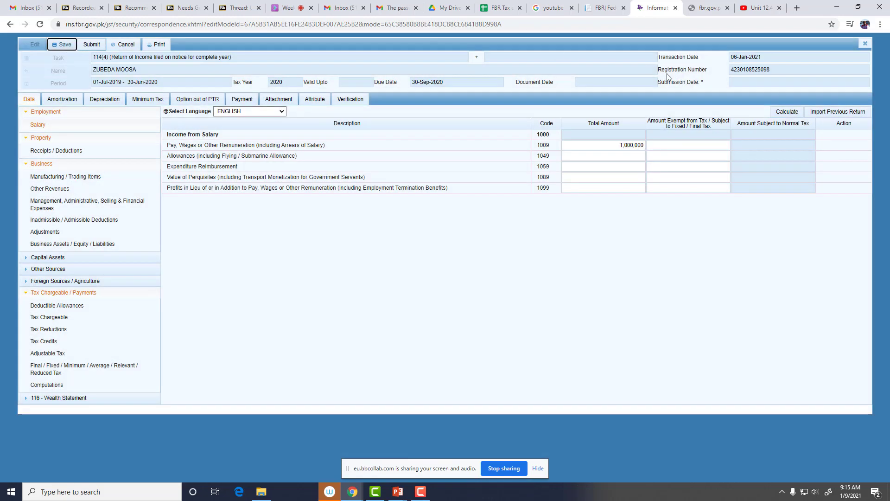
click(787, 111)
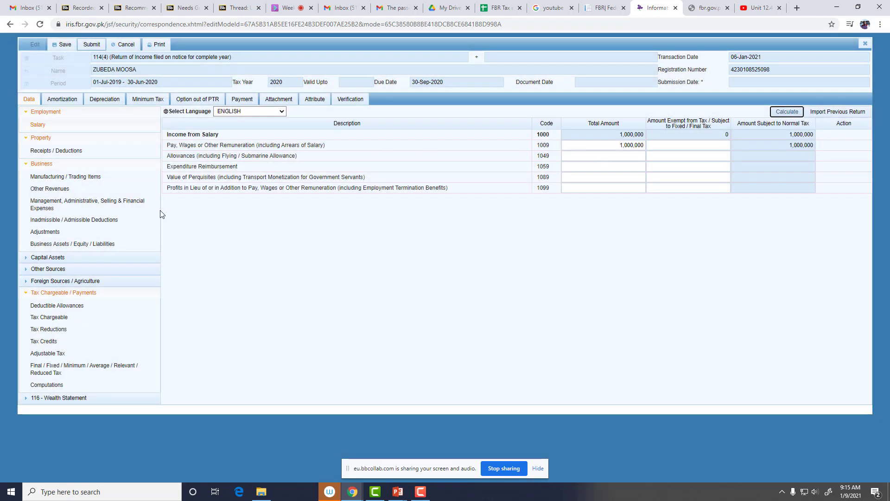
click(49, 385)
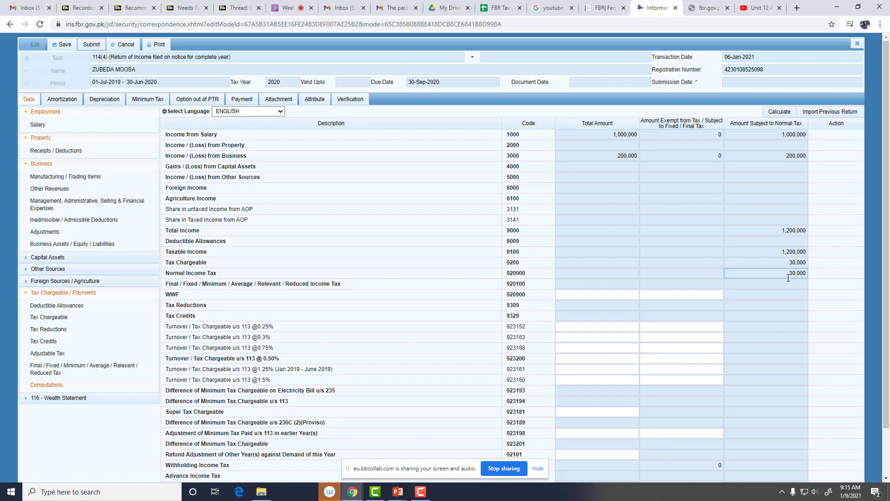
- Handwrite the Total Income and Tax labels and Case A's tax of 30,000 on the PowerPoint slide, and return to the tax return
key(alt+Tab)
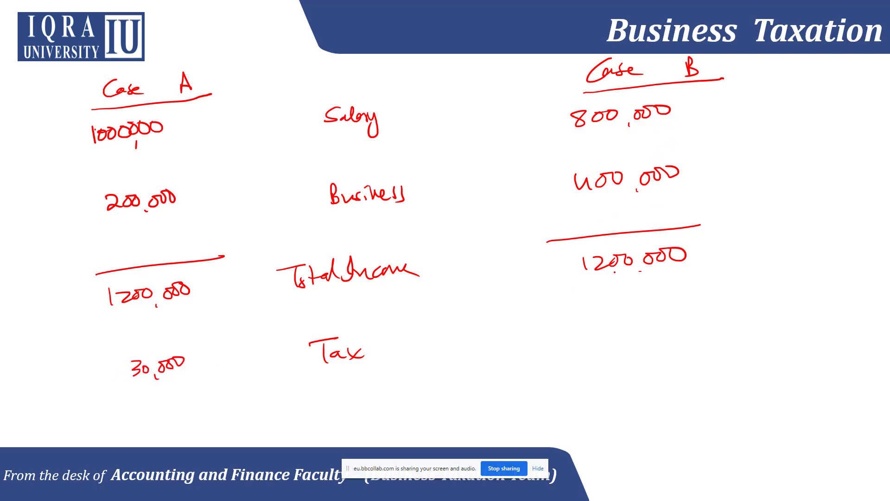
key(alt+Tab)
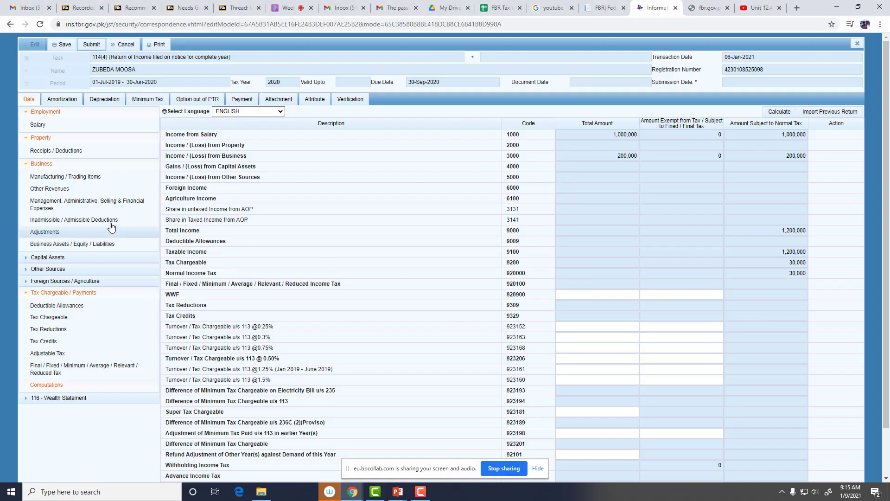
- Set Pay, Wages or Other Remuneration to 800,000 in the Salary section for Case B
click(46, 125)
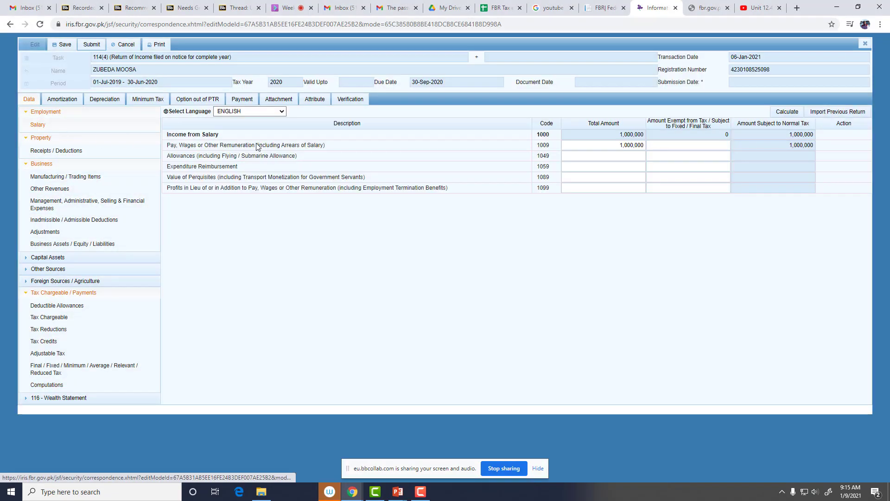
click(614, 144)
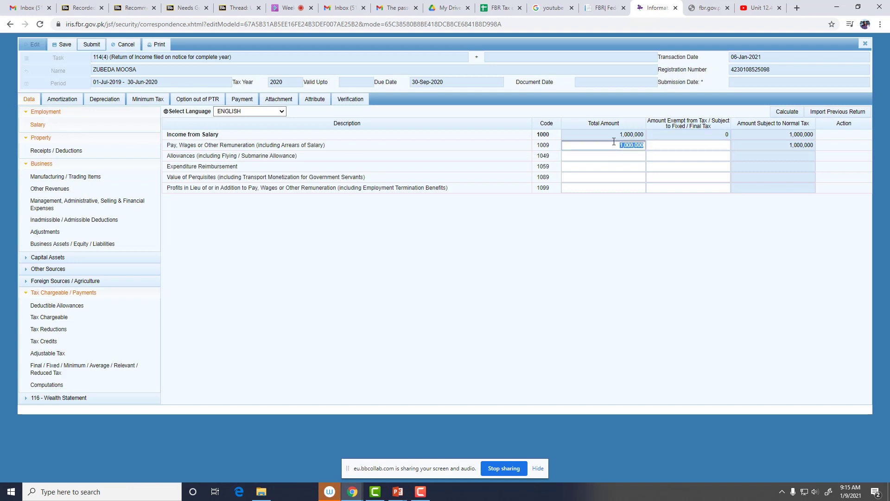
key(Delete)
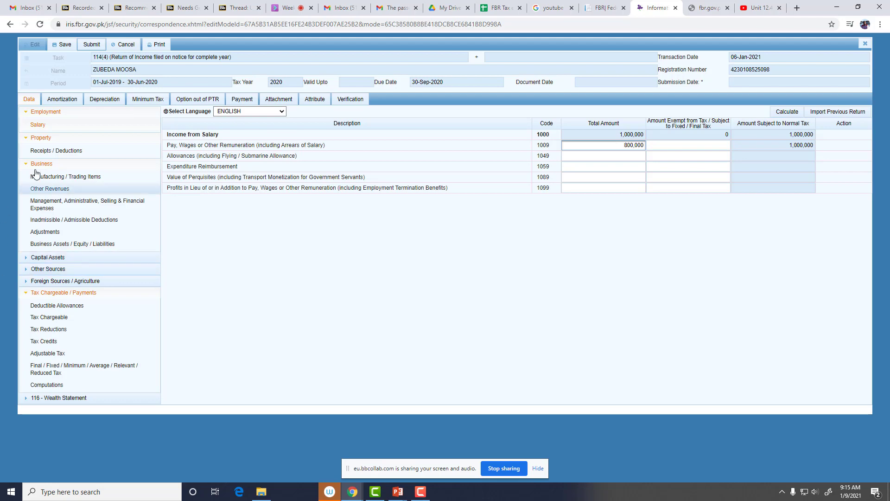
- Set the Fee for Technical / Professional Services to 400,000, save and recalculate the return, and show the tax computations
click(50, 188)
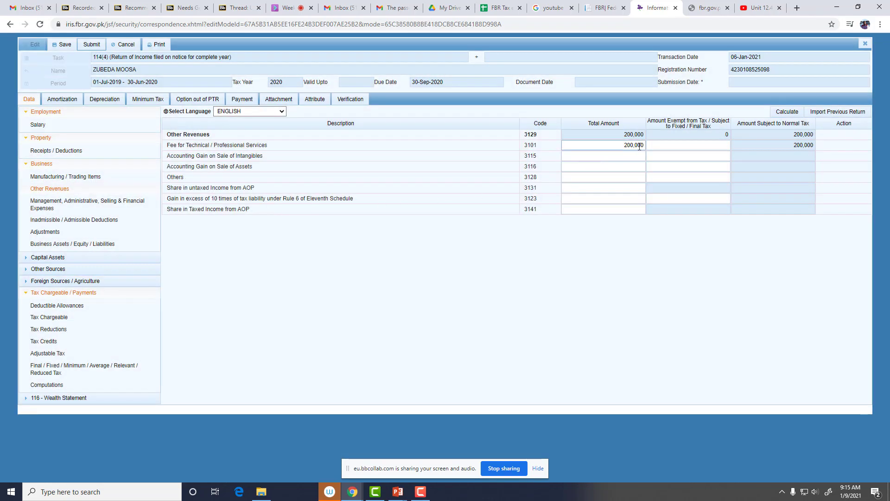
click(613, 144)
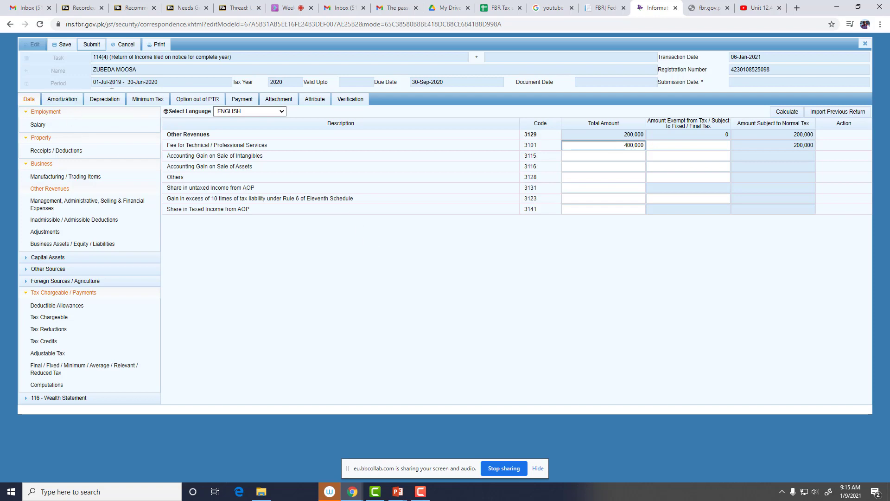
click(65, 46)
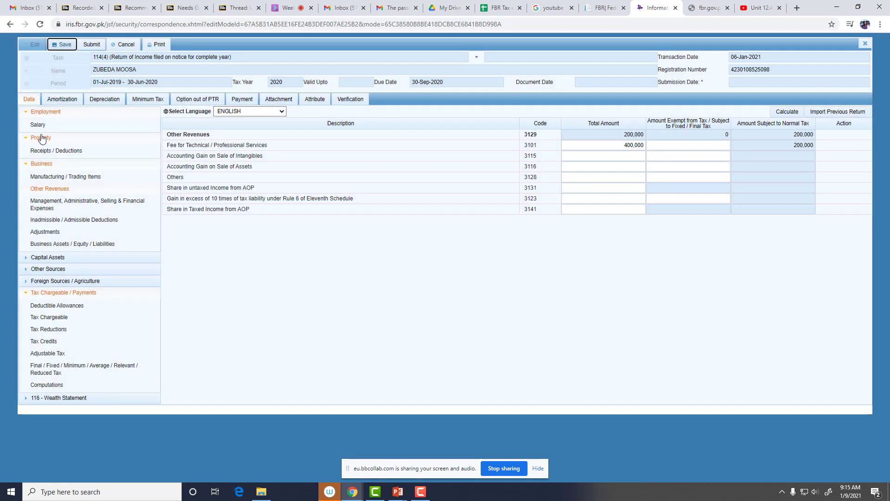
click(40, 125)
click(66, 45)
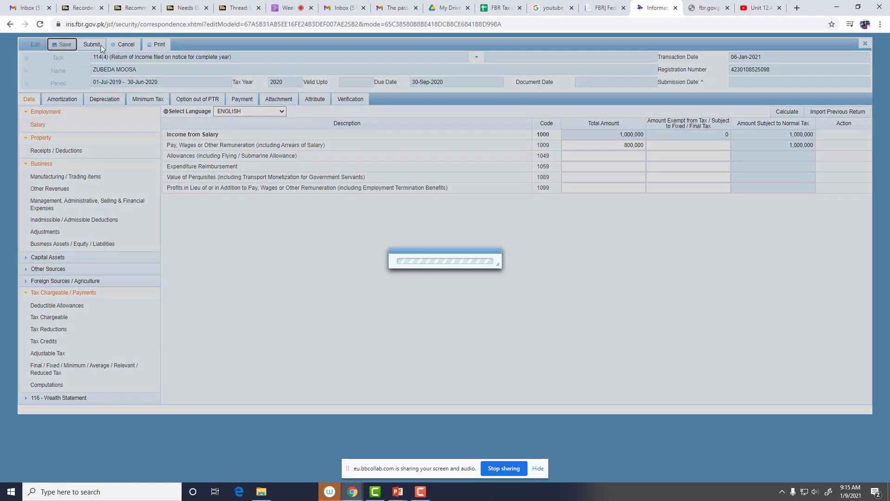
click(787, 111)
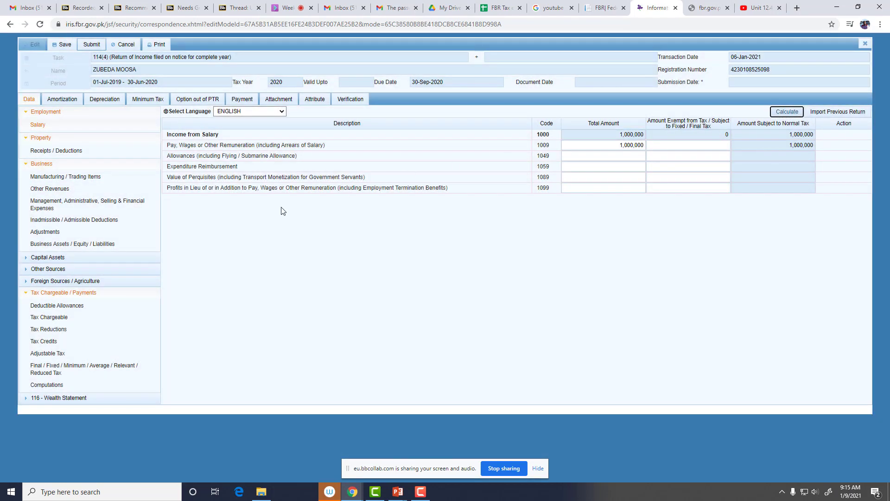
click(62, 383)
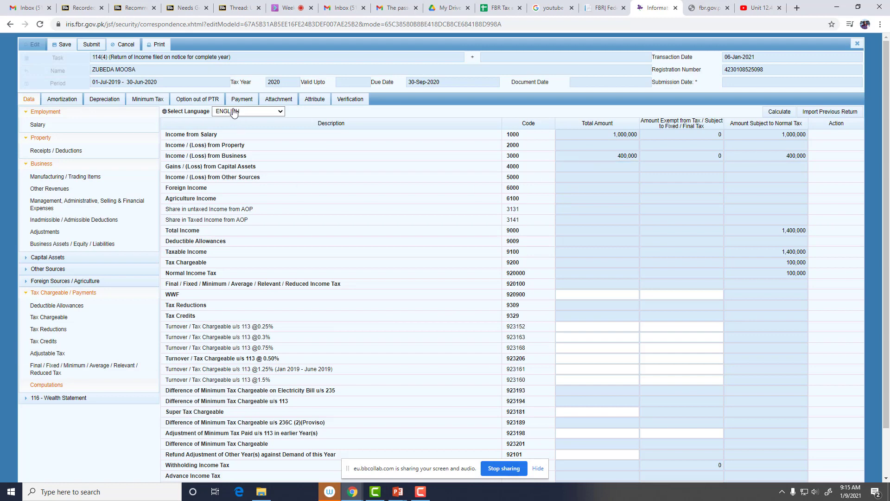
- Set the Fee for Technical / Professional Services back to 200,000, save and recalculate the return, and review its computations
click(51, 189)
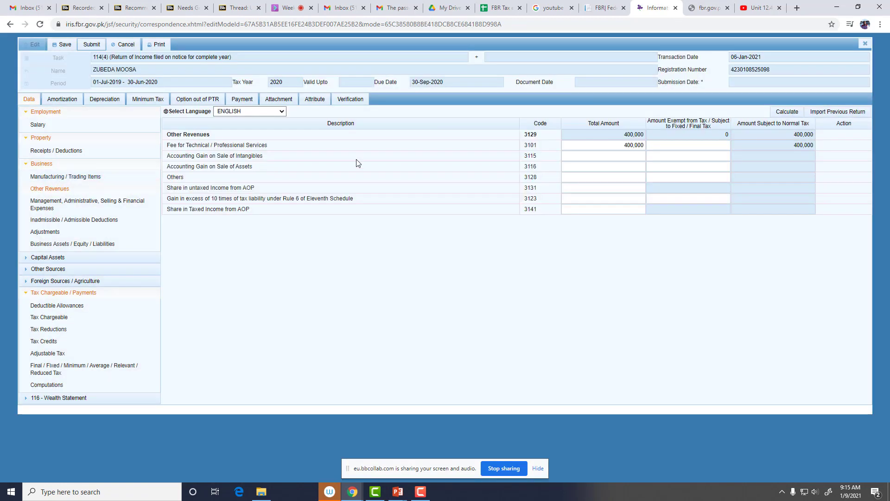
click(602, 145)
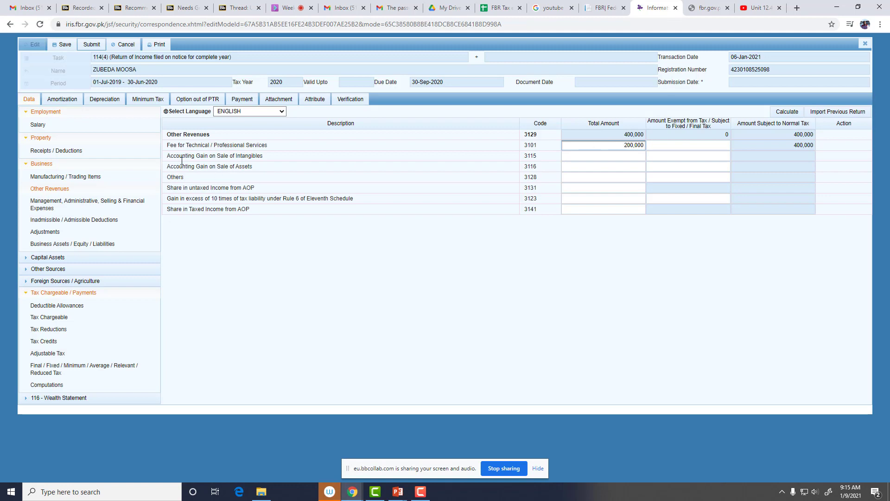
click(62, 44)
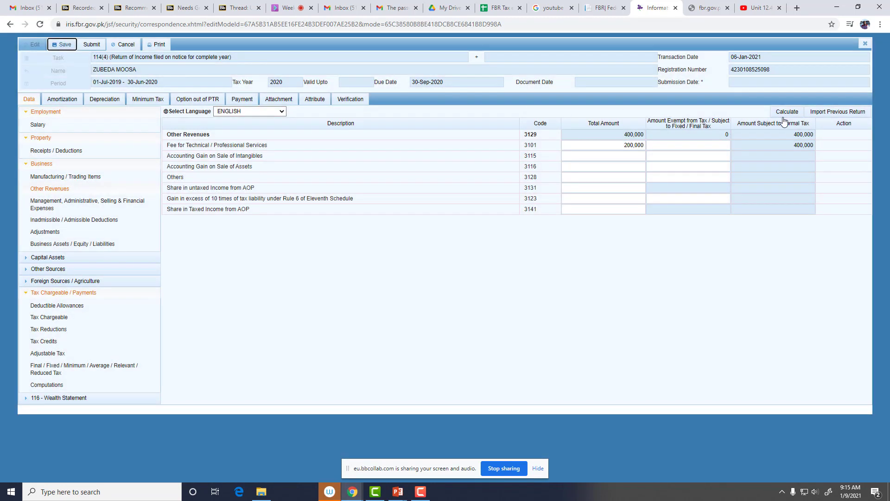
click(786, 111)
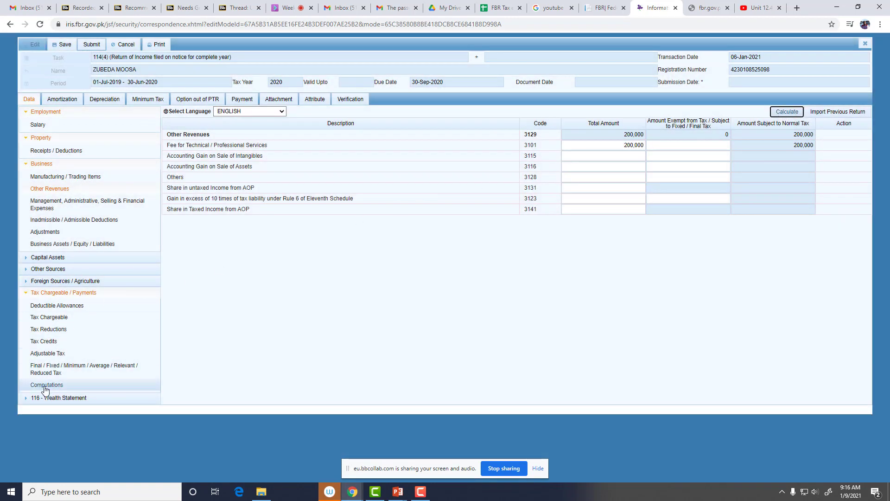
click(45, 385)
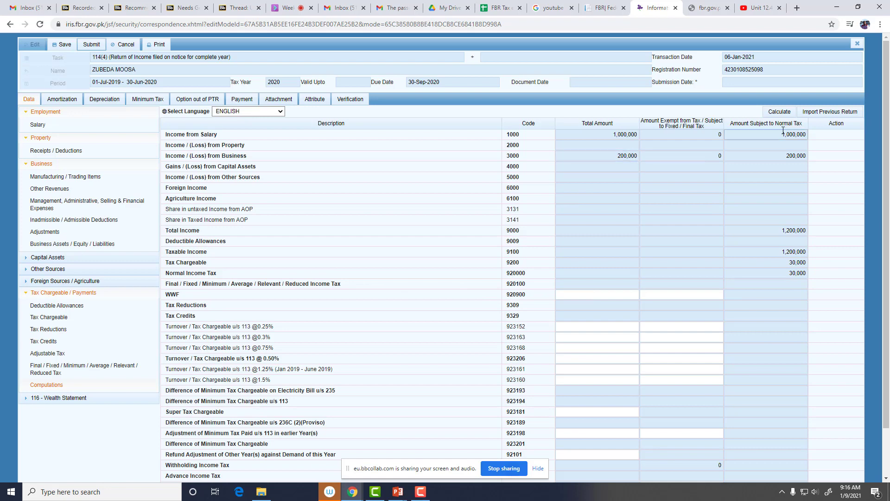
click(780, 112)
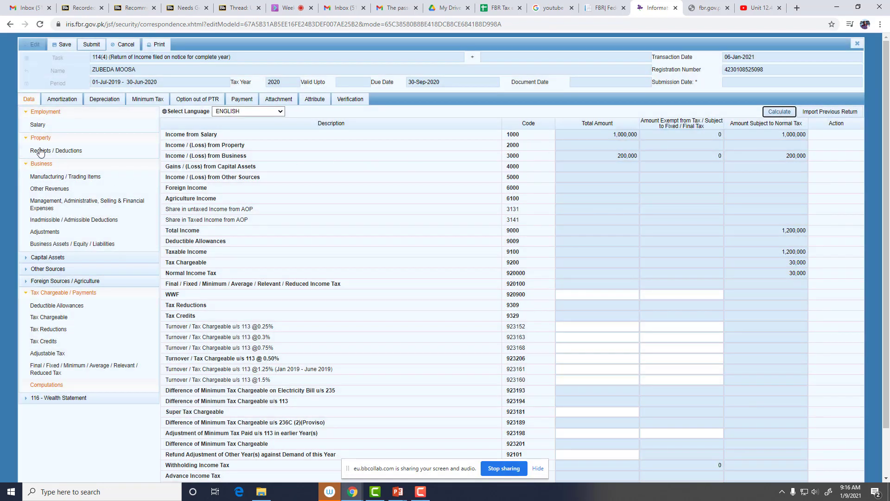
- Check the Salary section against the handwritten Case A and Case B figures in PowerPoint, and return to the tax computations
click(41, 125)
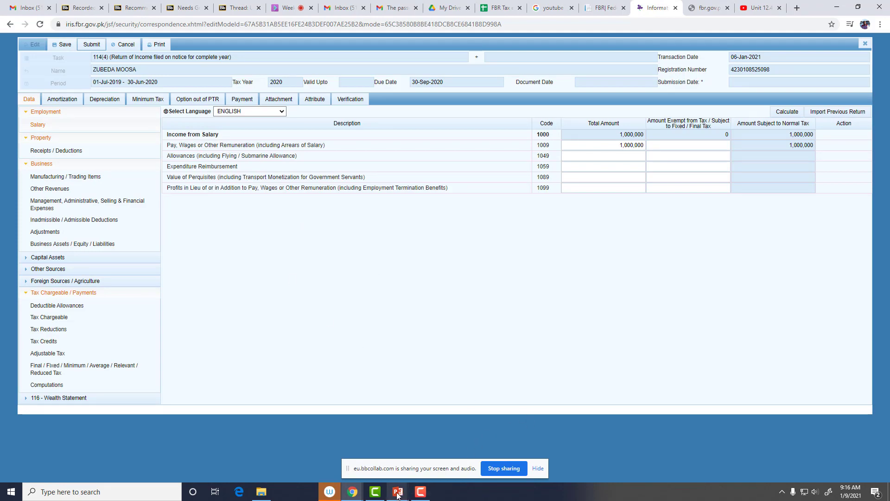
key(alt+Tab)
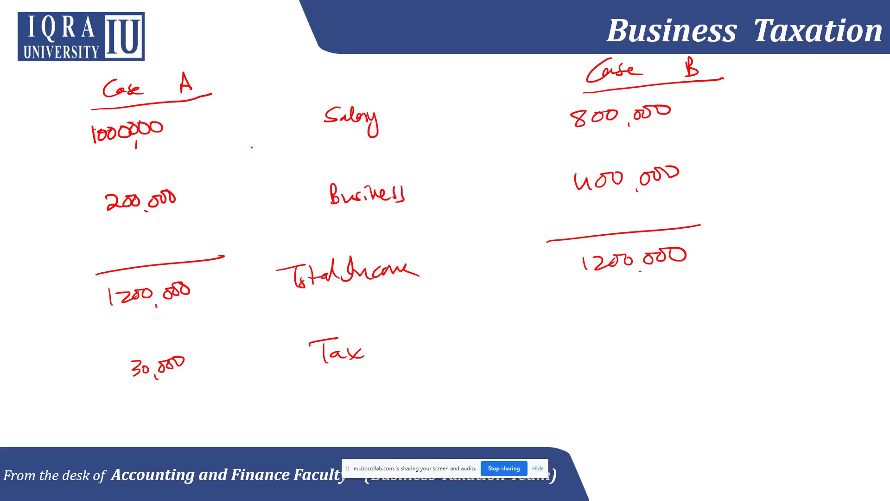
key(alt+Tab)
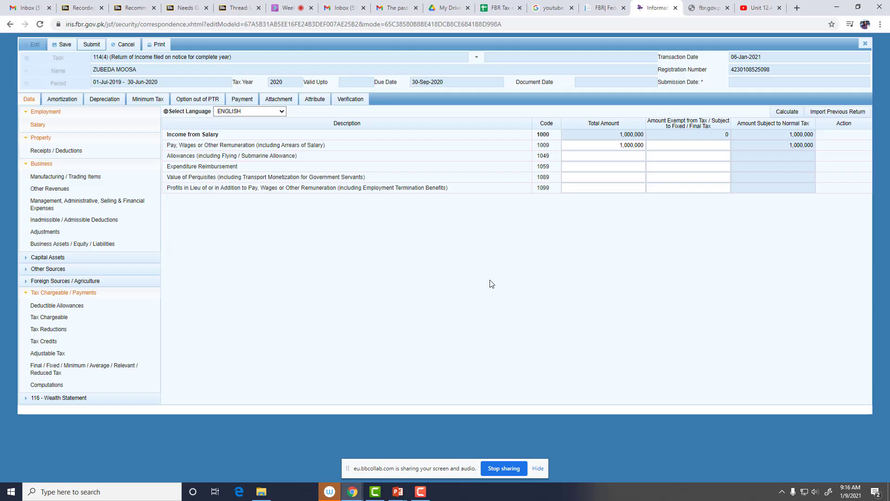
click(32, 384)
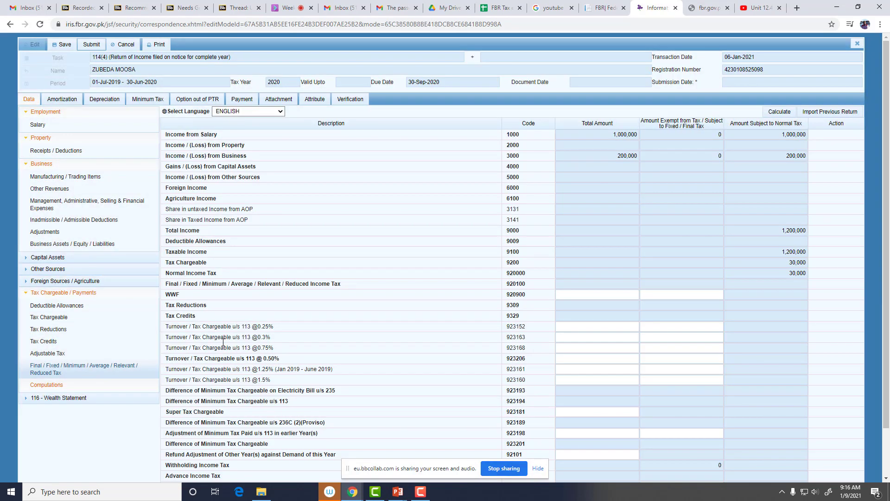
- Set Pay, Wages or Other Remuneration to 800,000 in the Salary section and save the return
click(36, 124)
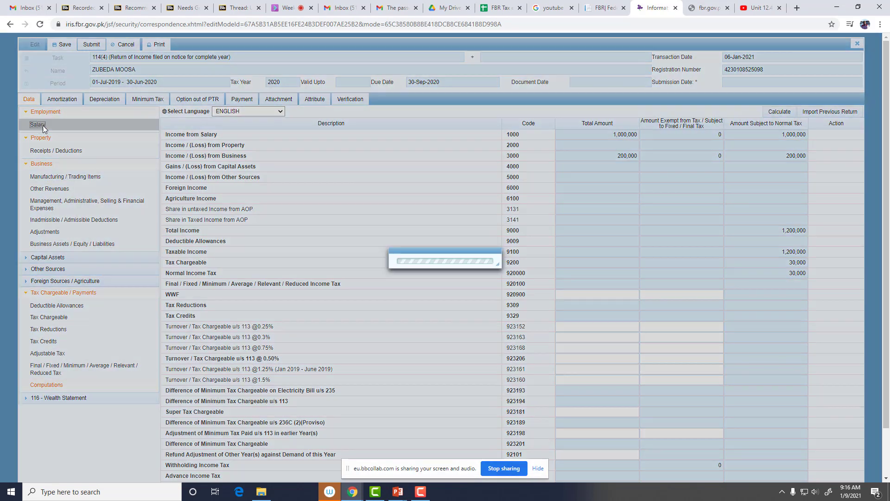
click(603, 145)
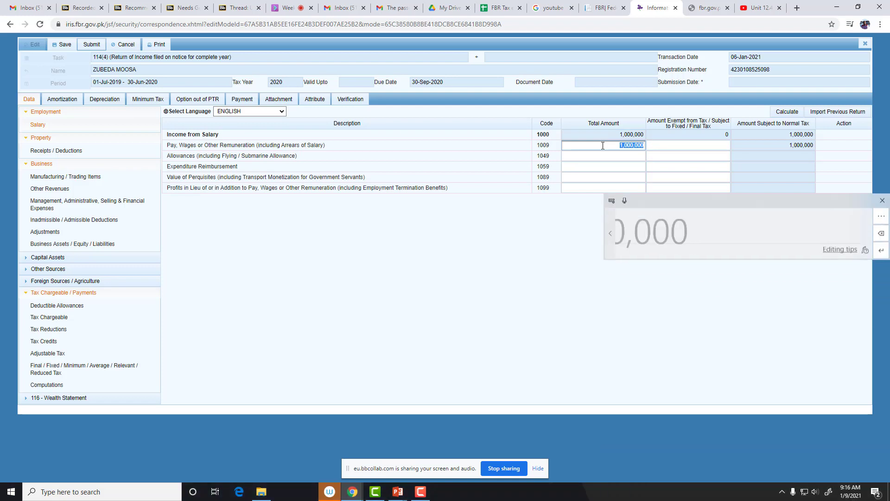
key(Delete)
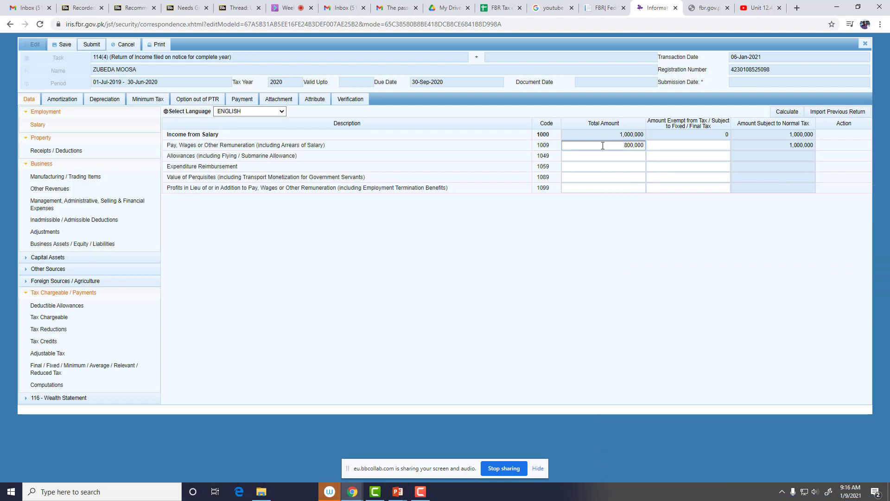
click(62, 44)
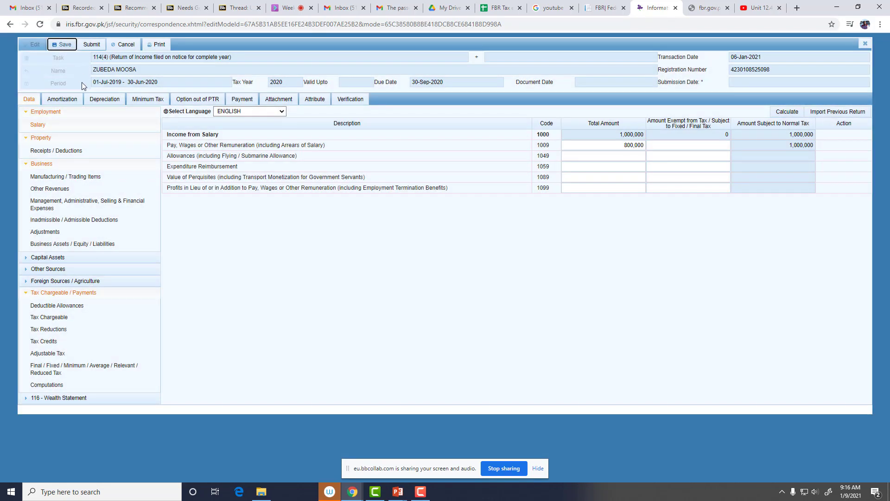
click(63, 45)
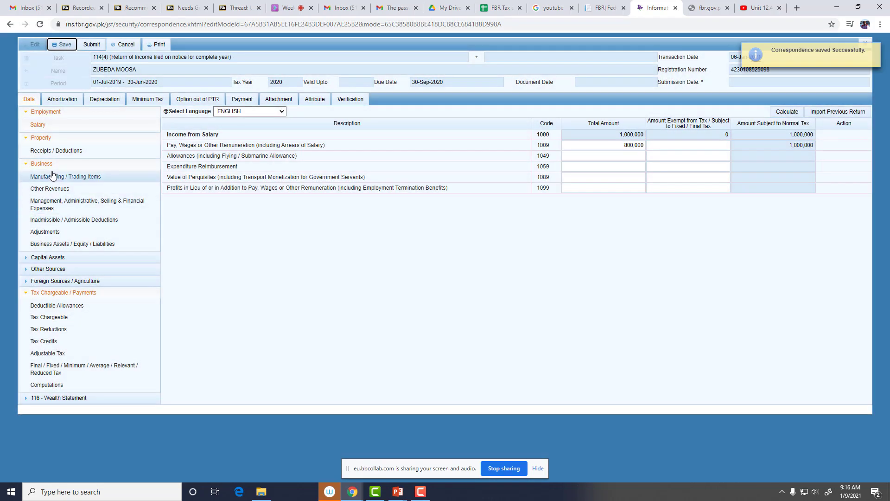
- Set the Fee for Technical / Professional Services to 400,000 under Other Revenues, save and recalculate, and show the computations for Case B
click(51, 189)
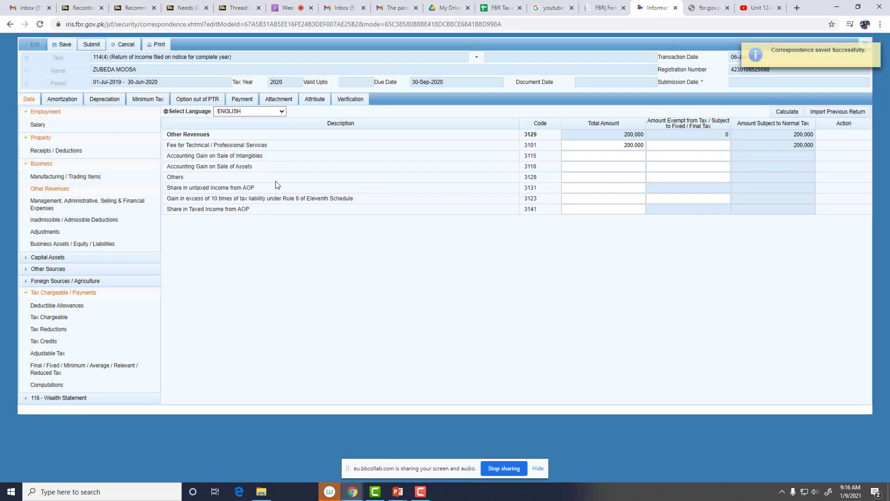
click(602, 146)
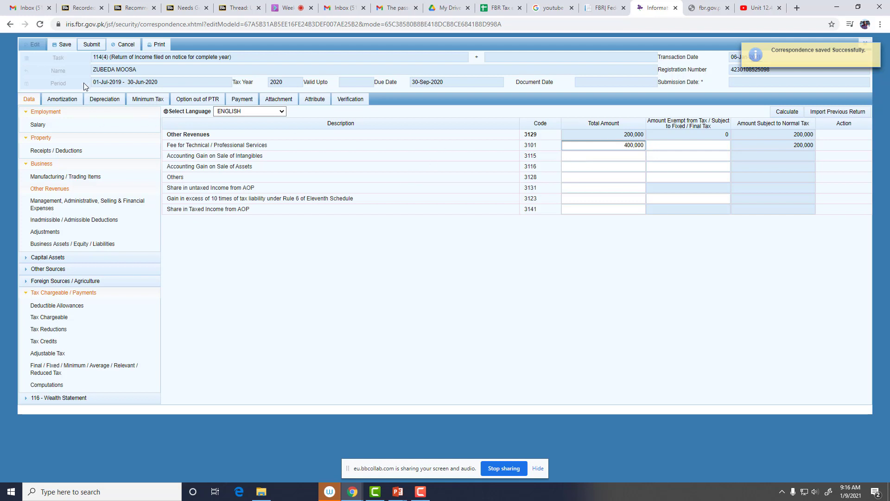
click(62, 44)
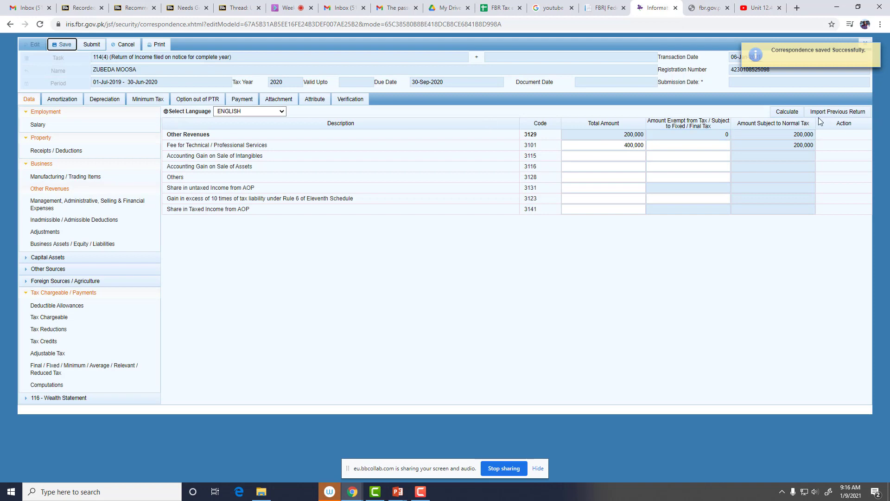
click(786, 111)
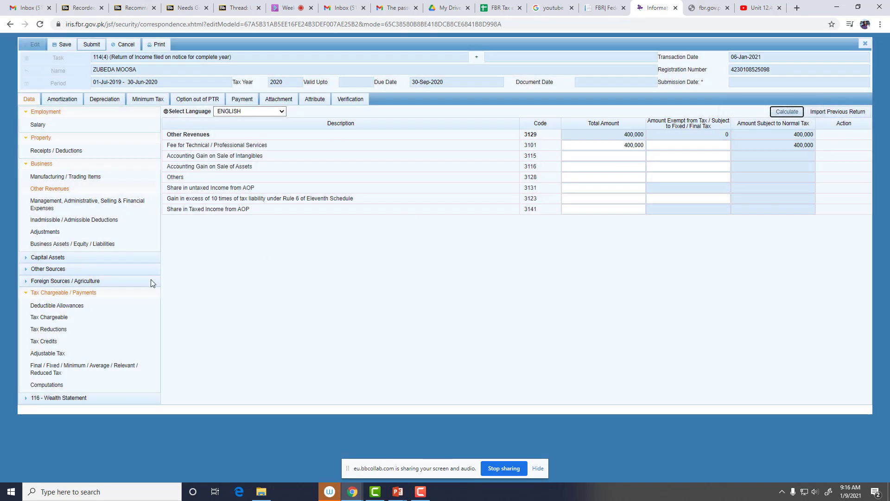
click(46, 385)
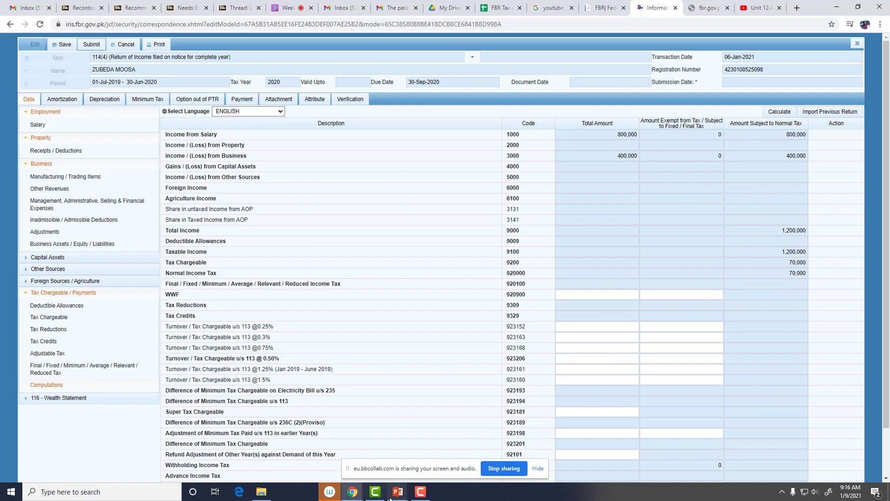
- Switch to the PowerPoint slide show and handwrite 70,000 as Case B's tax in the Tax row
mouse_move(397, 492)
click(428, 450)
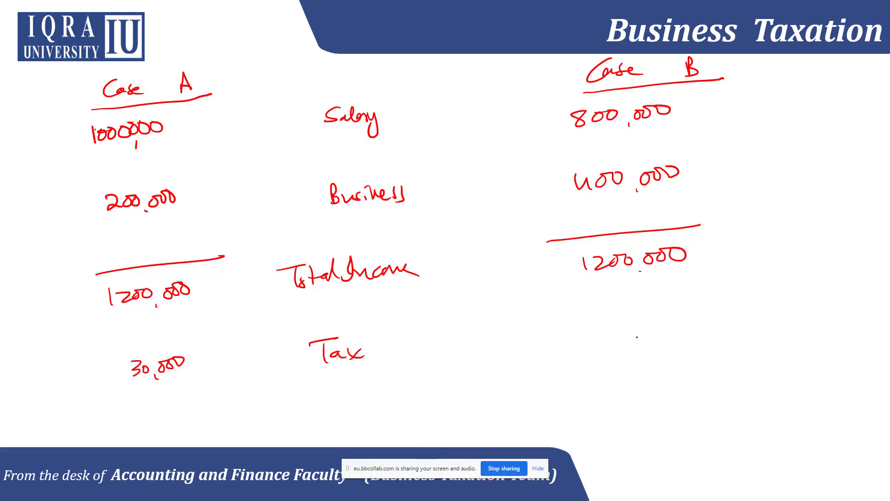
mouse_move(602, 328)
mouse_down()
mouse_move(623, 325)
mouse_move(618, 344)
mouse_up()
drag(630, 329, 638, 343)
drag(648, 325, 655, 325)
drag(664, 322, 672, 321)
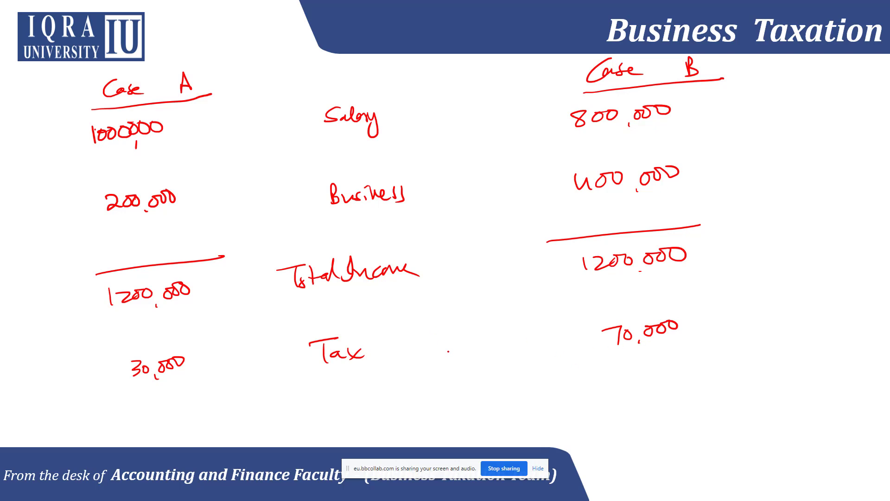
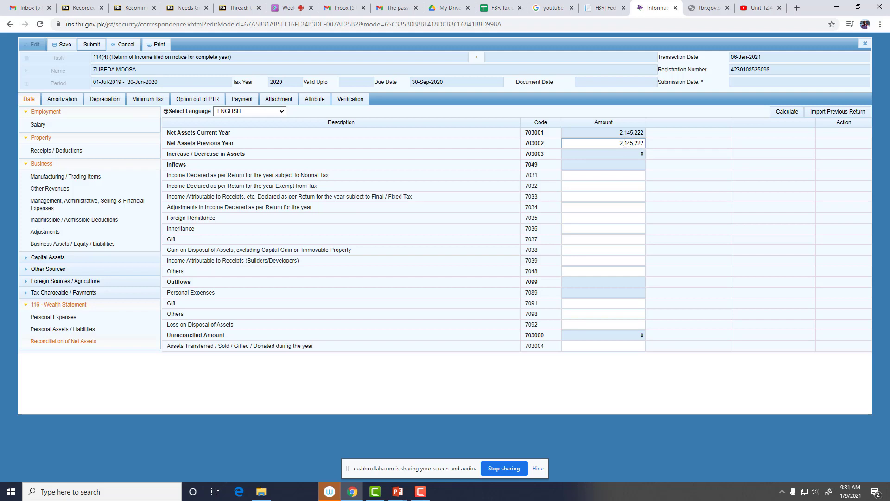
- Switch to PowerPoint, leave the slide show, add a blank slide after the asset reconciliation slide, and present from it
click(398, 491)
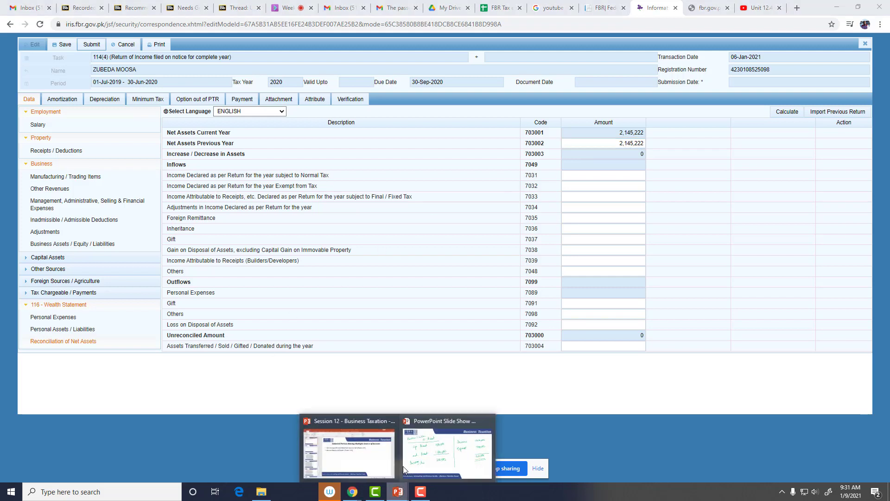
click(436, 452)
click(243, 191)
scroll(173, 144, up, 1)
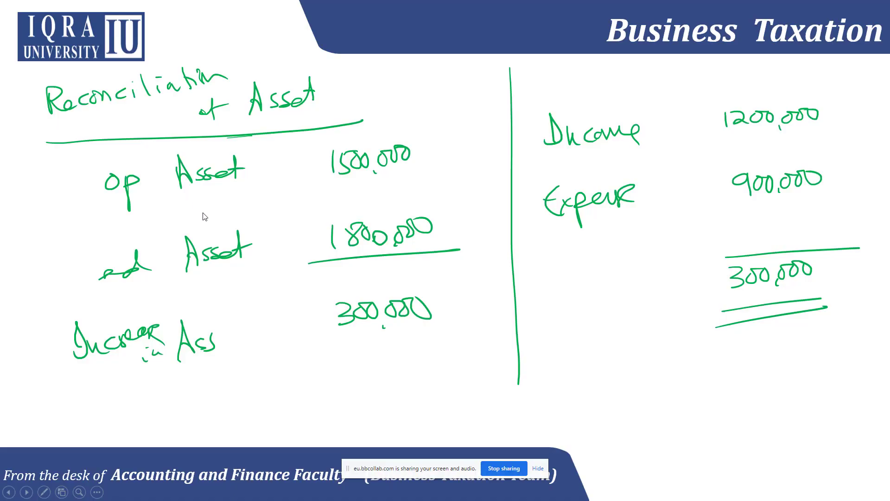
key(Escape)
click(420, 272)
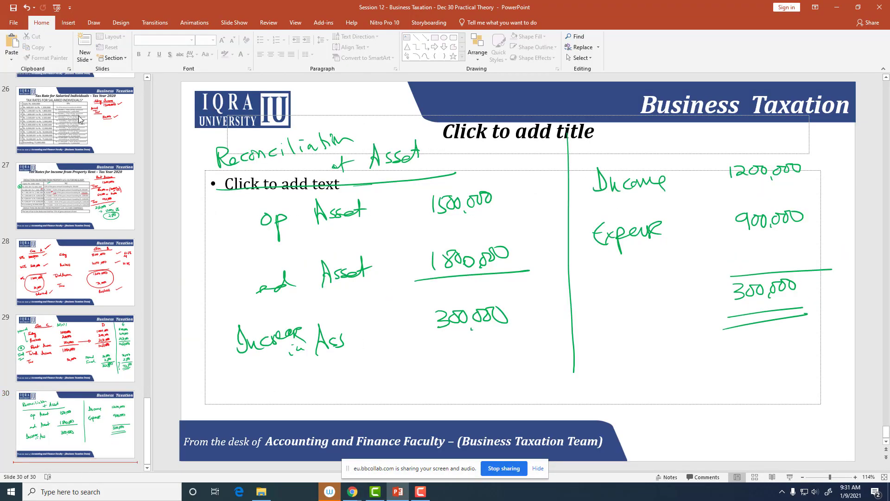
click(85, 47)
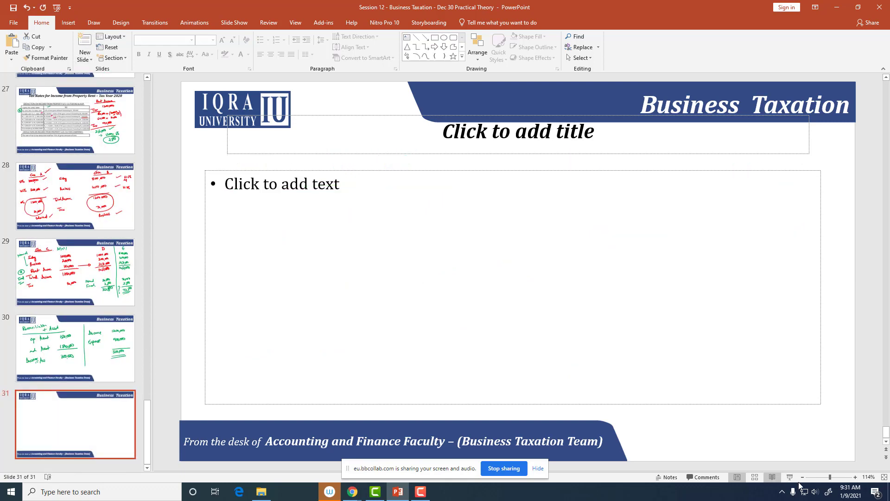
key(shift+F5)
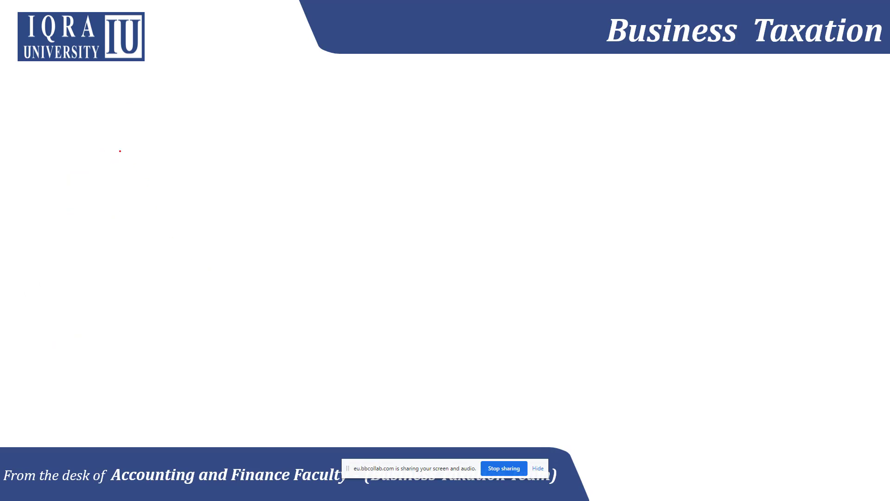
- Handwrite the first strokes of a note near the new slide's upper-left corner, and return to the Reconciliation of Net Assets
mouse_move(67, 146)
mouse_down()
mouse_move(72, 123)
mouse_move(84, 120)
mouse_up()
mouse_move(106, 106)
mouse_down()
mouse_move(103, 131)
mouse_move(115, 128)
mouse_up()
drag(104, 122, 113, 120)
mouse_move(128, 113)
mouse_down()
mouse_move(123, 124)
mouse_move(165, 112)
mouse_up()
key(alt+Tab)
key(alt+Tab)
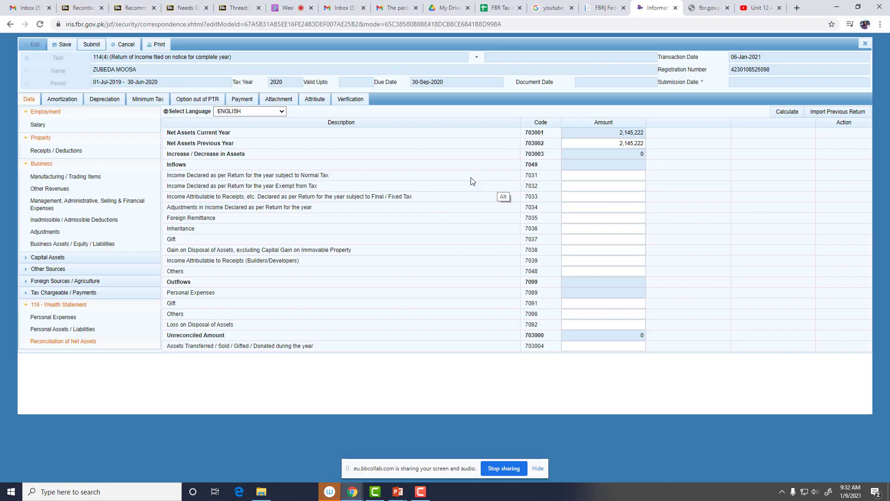
- Switch to the PowerPoint slide show and handwrite 2145222 beside the opening asset note, checking the figure against the return
key(alt+Tab)
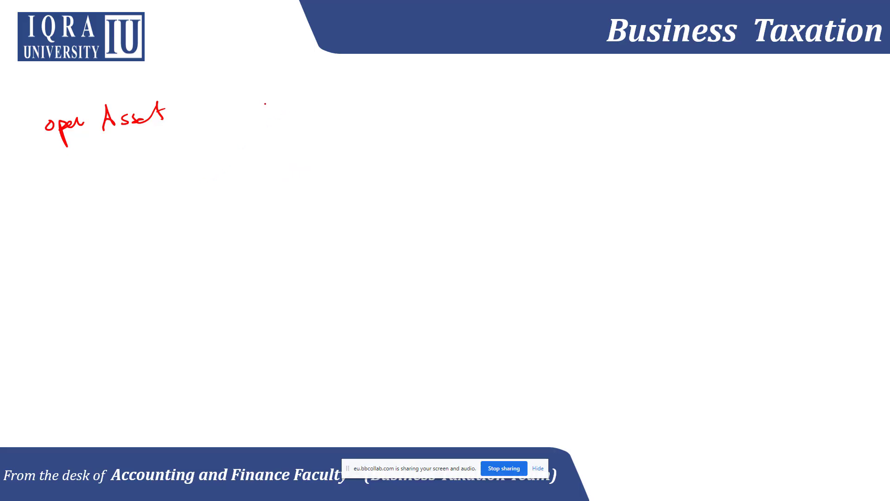
drag(265, 103, 281, 120)
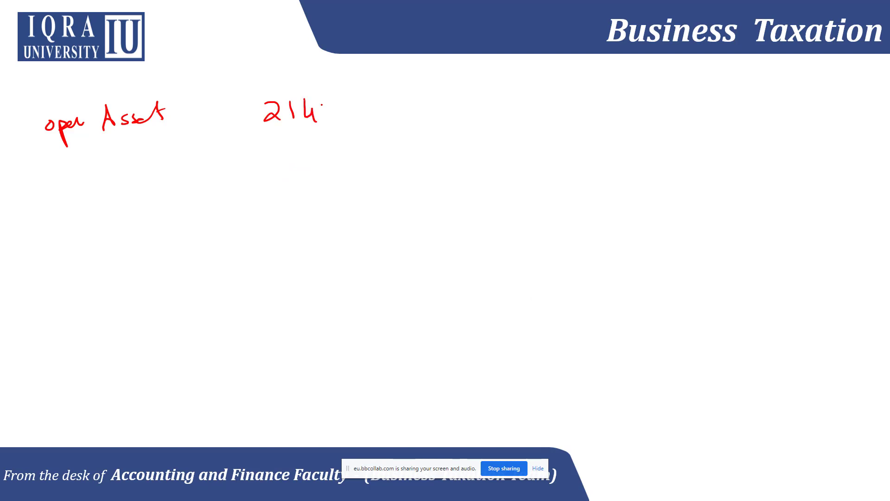
mouse_move(338, 103)
mouse_down()
mouse_move(353, 119)
mouse_move(393, 117)
mouse_up()
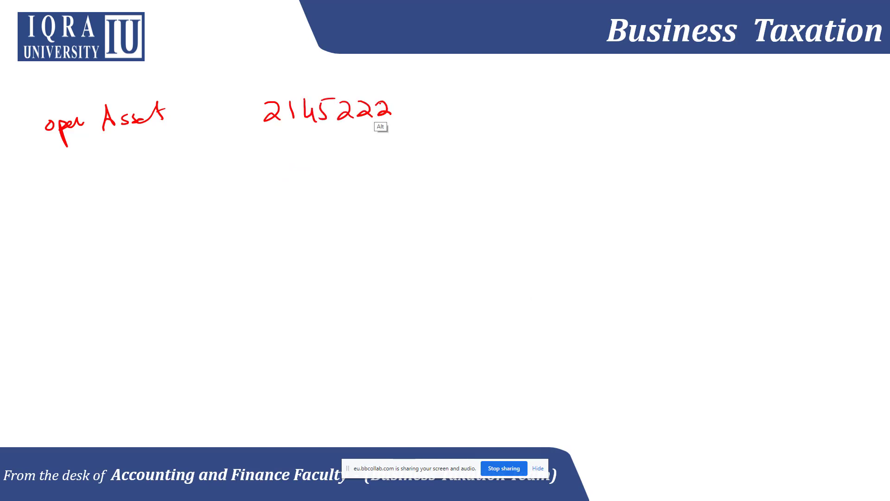
key(alt+Tab)
key(alt+Tab)
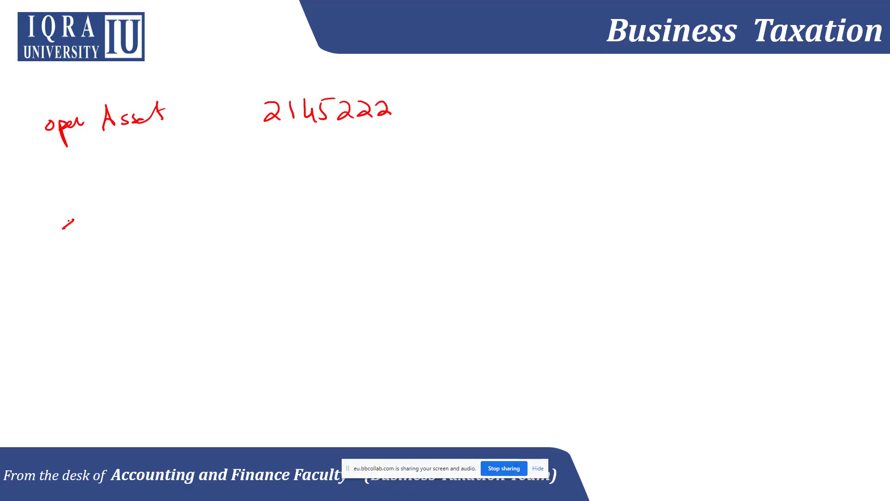
- Handwrite an end asset label below the opening asset note on the slide
drag(69, 221, 101, 208)
mouse_move(113, 230)
mouse_down()
mouse_move(129, 228)
mouse_move(128, 216)
mouse_up()
drag(134, 213, 157, 218)
drag(153, 215, 172, 206)
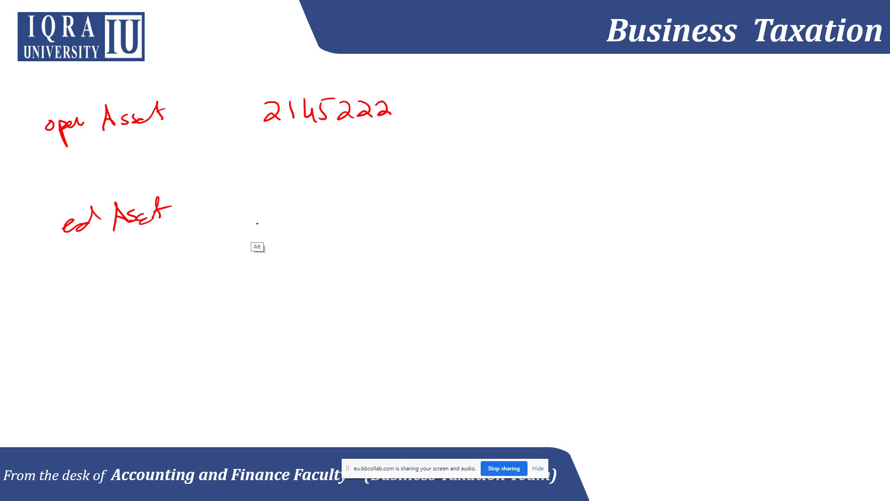
- Switch to the IRIS return, clear the Fee for Technical / Professional Services amount under Other Revenues, save, and recalculate
key(alt+Tab)
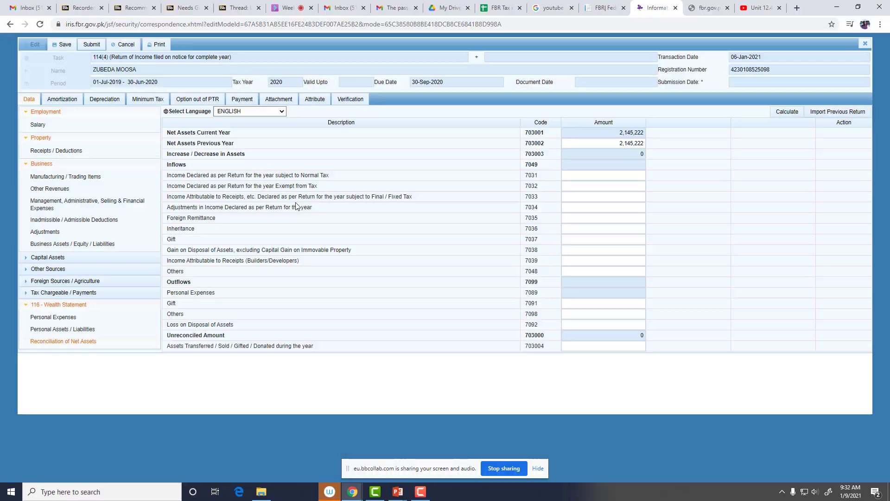
click(274, 220)
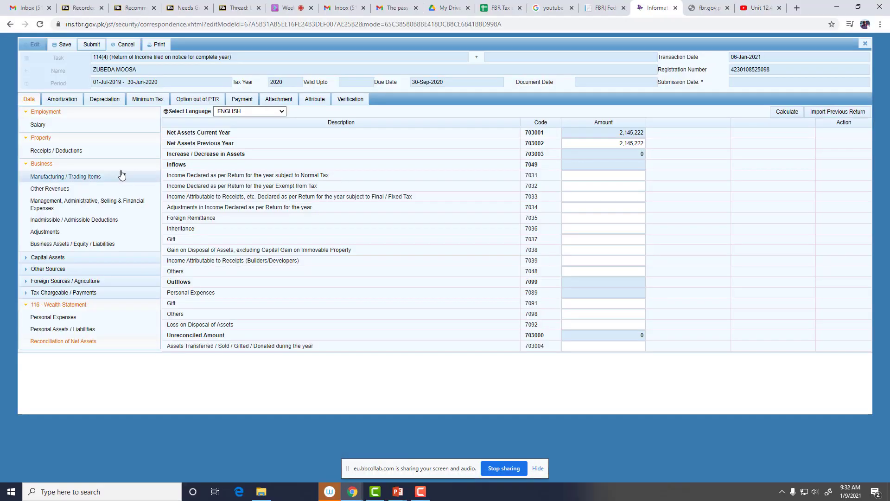
click(41, 125)
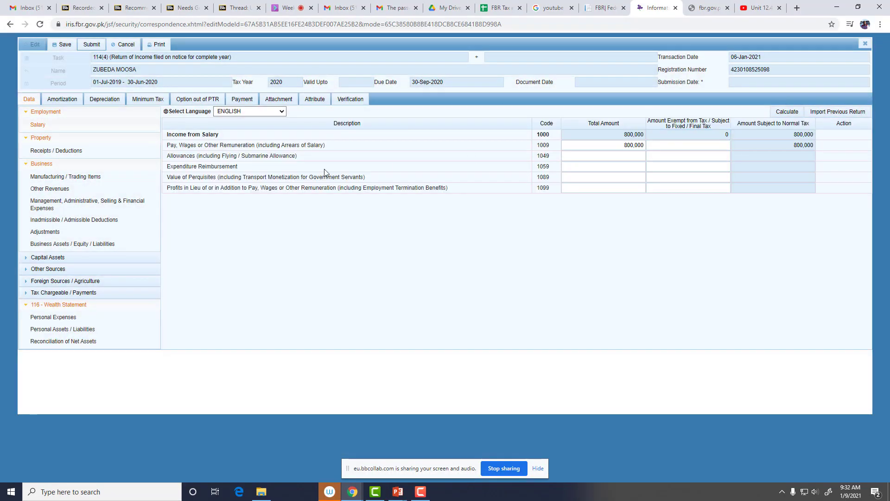
click(51, 189)
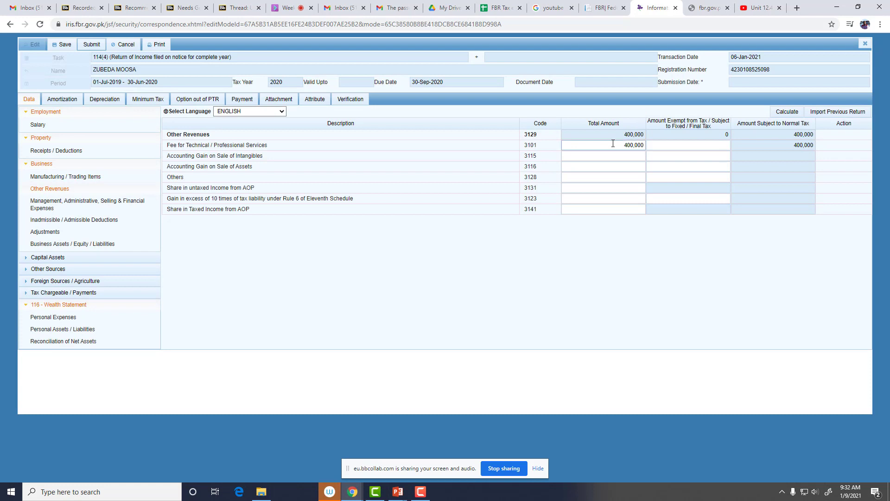
double_click(627, 143)
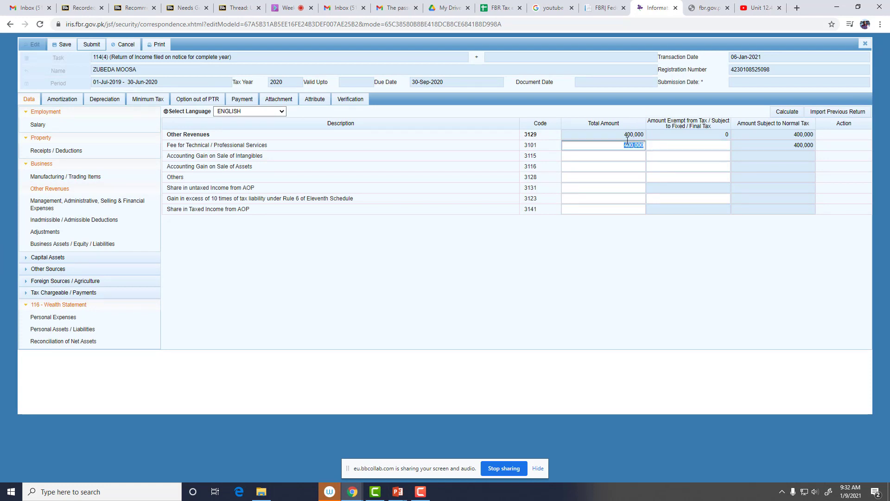
key(BackSpace)
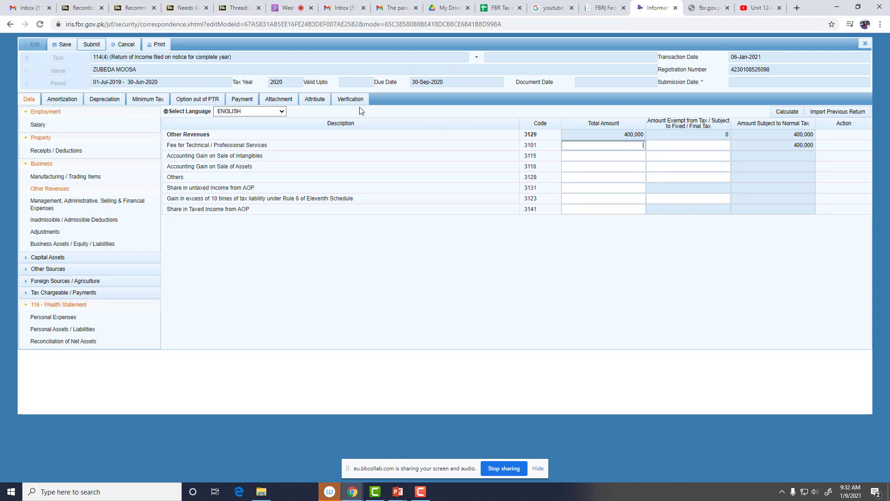
click(59, 45)
click(785, 112)
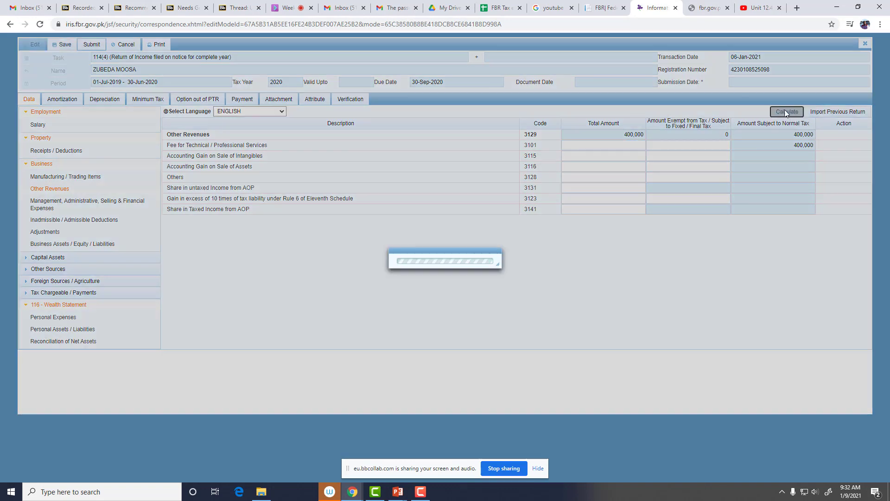
- Check the salary income, set Income Declared as per Return subject to Normal Tax to 800,000 in the Reconciliation of Net Assets, and save
click(39, 123)
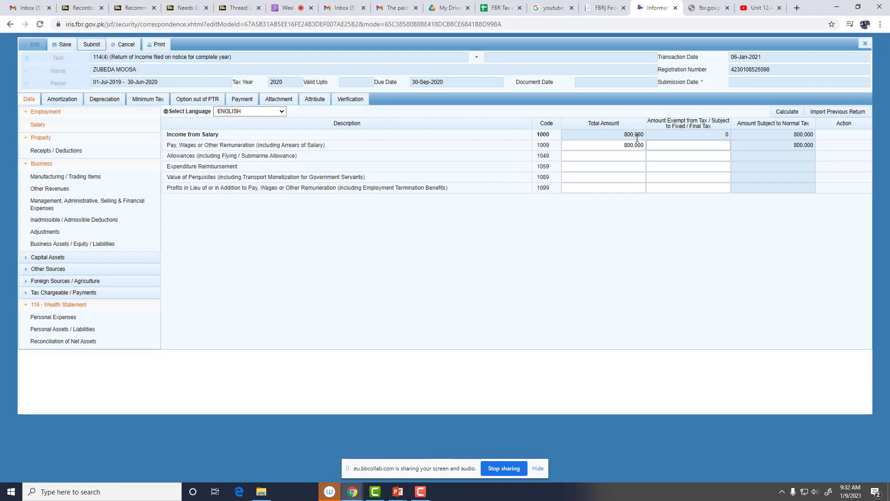
click(73, 341)
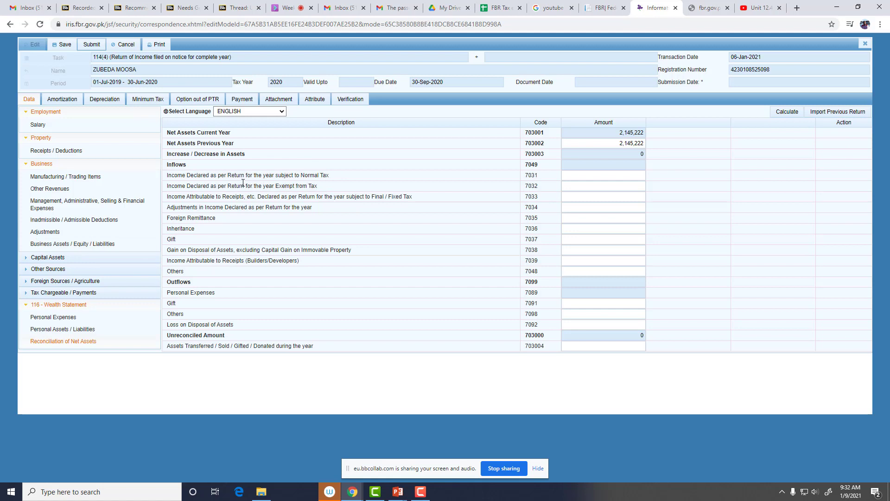
click(620, 177)
text(800000)
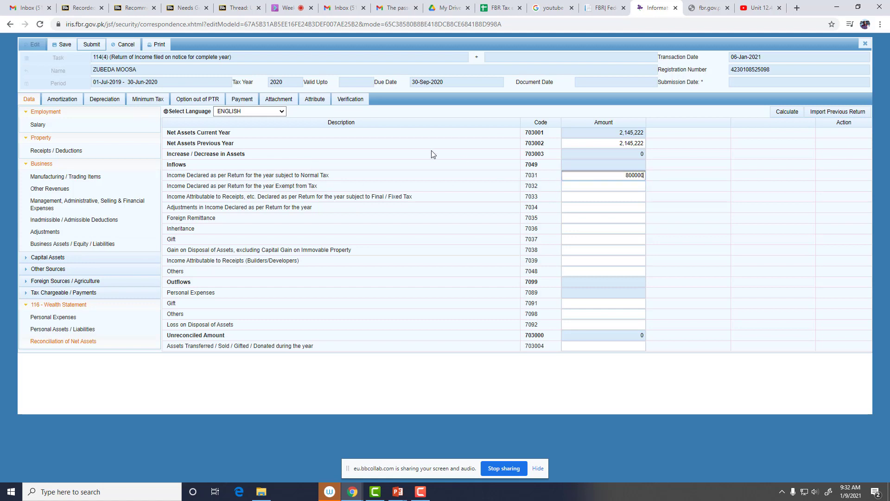
click(62, 44)
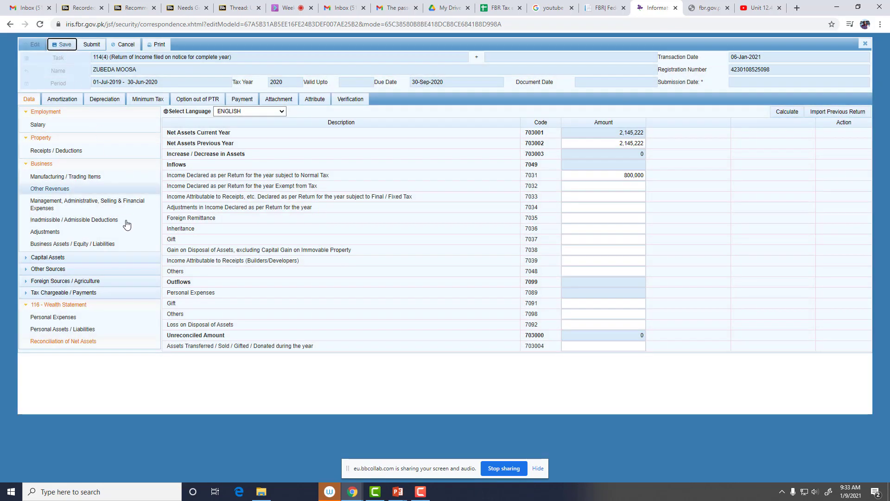
- Set Other Personal / Household Expenses to 750,000, save and recalculate, and show the Reconciliation of Net Assets
click(74, 318)
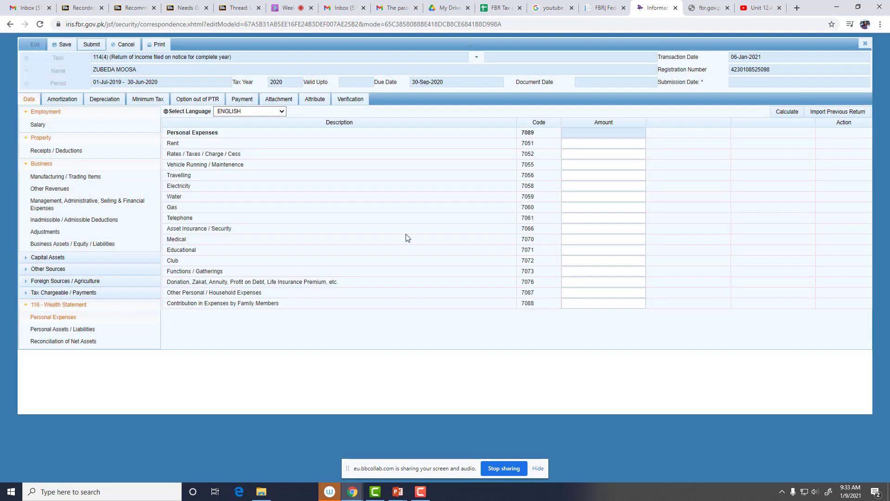
click(630, 294)
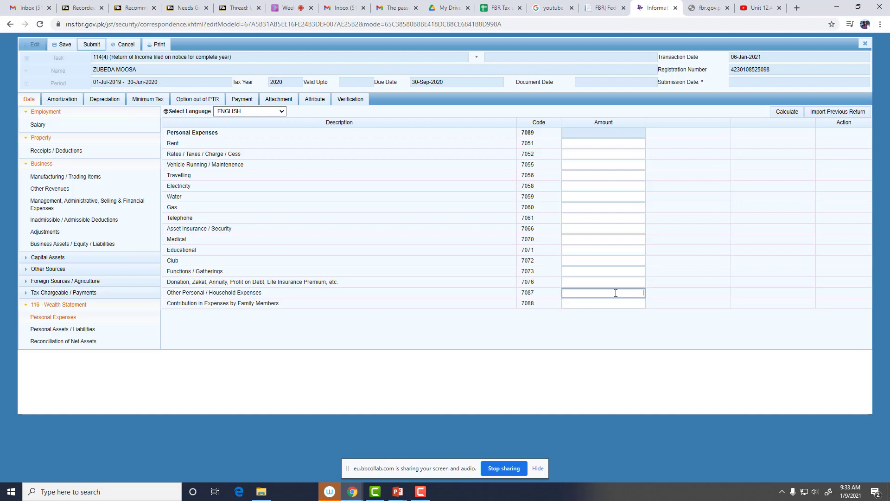
text(750,000)
click(62, 44)
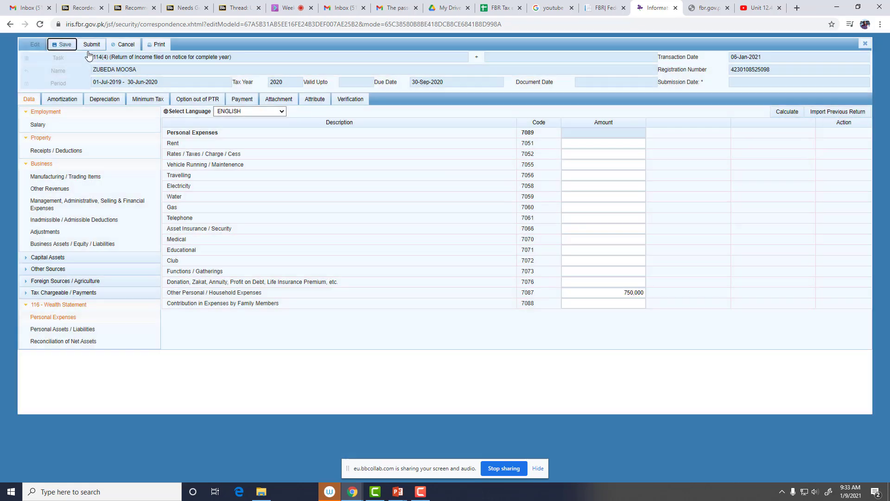
click(787, 112)
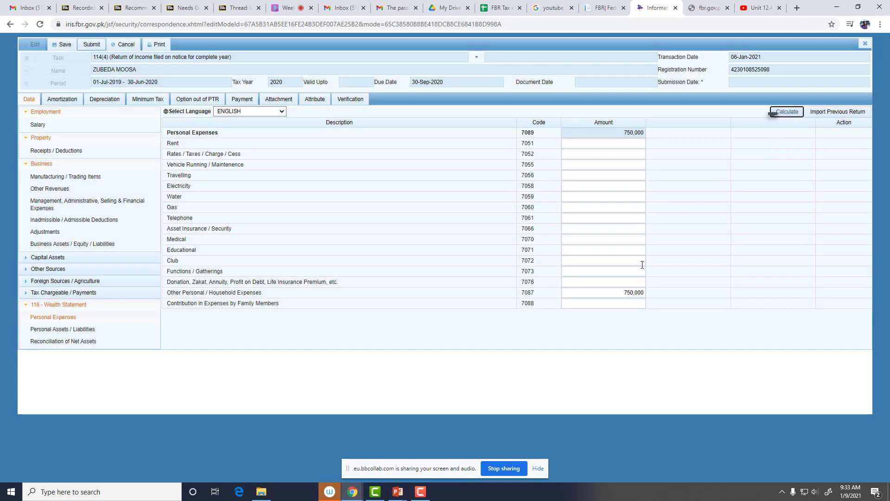
click(637, 302)
click(85, 343)
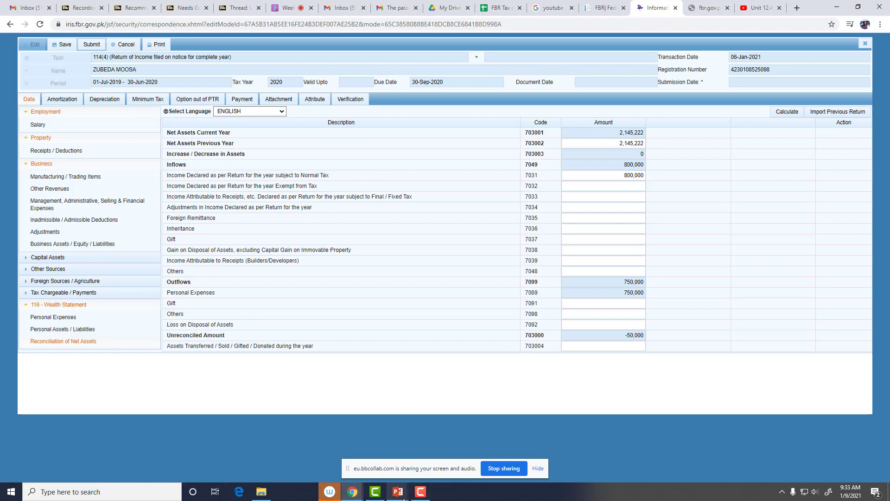
- Switch to the PowerPoint slide show and handwrite Income with 800,000 on the right half of the slide
mouse_move(398, 491)
click(420, 443)
drag(551, 98, 547, 121)
drag(560, 112, 597, 119)
drag(749, 92, 777, 90)
drag(788, 102, 793, 92)
drag(806, 89, 822, 88)
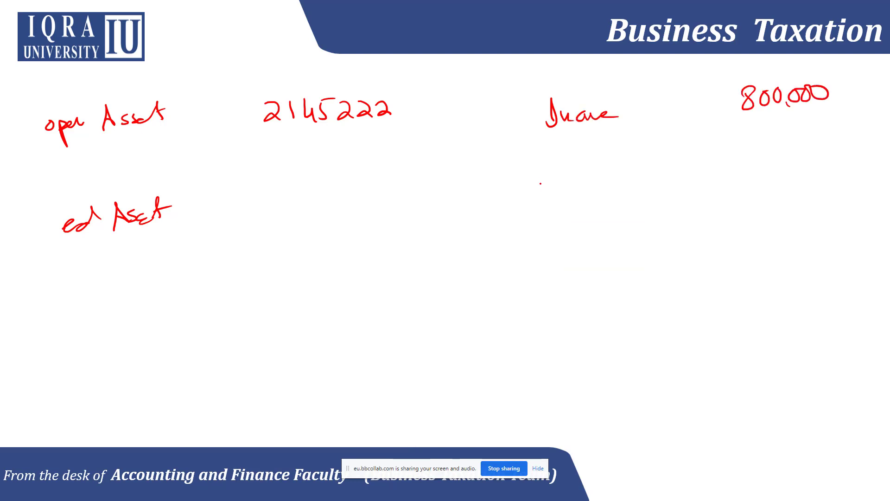
- Handwrite Expense with 750,000 below the income line and draw a subtraction rule under the amount
drag(541, 176, 540, 216)
drag(537, 199, 567, 209)
mouse_move(573, 203)
mouse_down()
mouse_move(579, 222)
mouse_move(601, 192)
mouse_move(637, 200)
mouse_up()
click(604, 200)
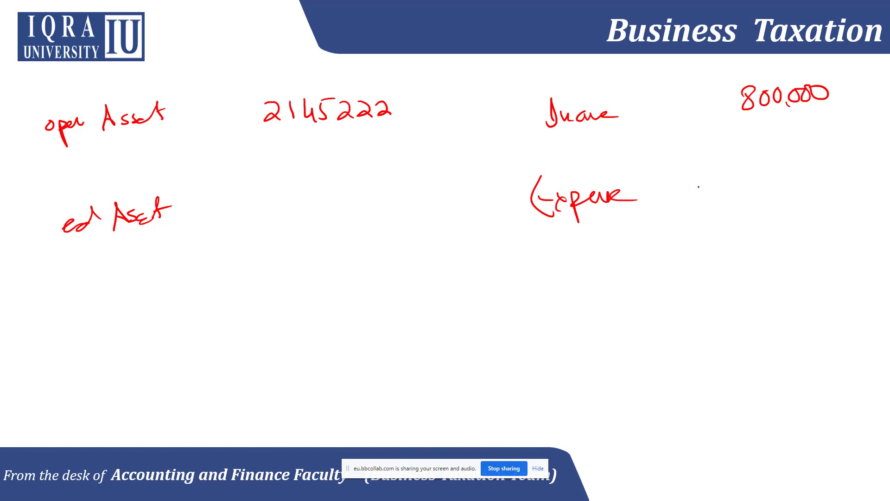
mouse_move(745, 168)
mouse_down()
mouse_move(756, 188)
mouse_move(769, 188)
mouse_up()
drag(770, 168, 800, 170)
click(794, 188)
drag(809, 167, 820, 165)
drag(828, 163, 829, 164)
drag(705, 241, 856, 221)
- Handwrite Increase with 50,000 below the subtraction rule and double-underline the amount
mouse_move(539, 285)
mouse_down()
mouse_move(541, 311)
mouse_move(531, 316)
mouse_up()
click(574, 306)
mouse_move(549, 302)
mouse_down()
mouse_move(585, 316)
mouse_move(652, 301)
mouse_up()
click(674, 297)
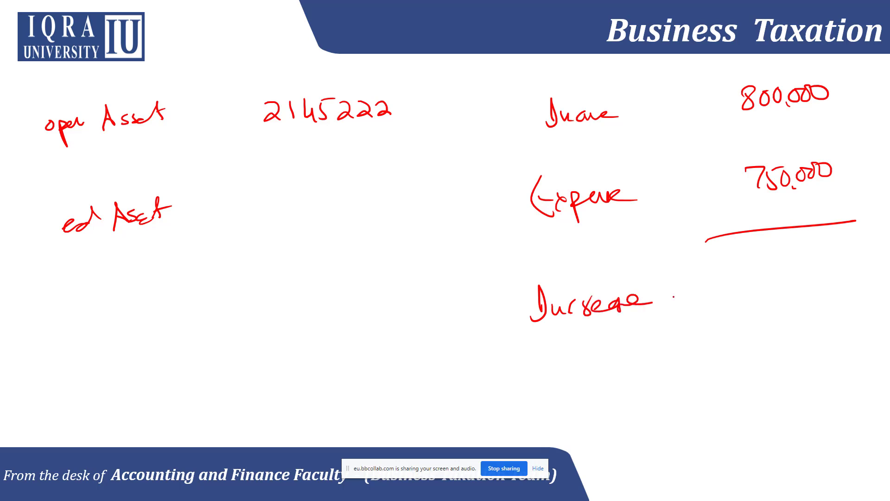
drag(759, 275, 759, 296)
click(784, 287)
mouse_move(770, 274)
mouse_down()
mouse_move(775, 292)
mouse_move(833, 274)
mouse_up()
drag(756, 311, 843, 293)
drag(751, 327, 815, 312)
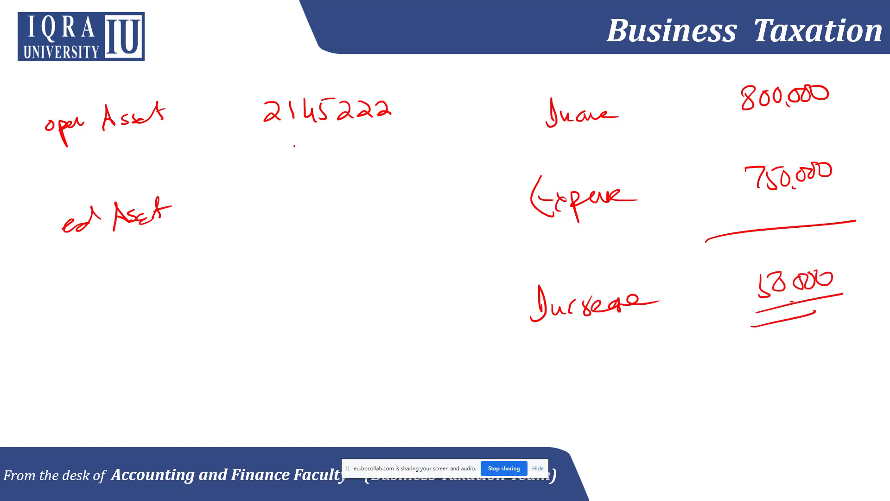
- Handwrite 21,95,222 beside the end asset label with rules below it, and circle the 750,000 expense
drag(267, 190, 285, 206)
drag(346, 188, 388, 202)
drag(389, 187, 410, 201)
drag(265, 249, 407, 239)
mouse_move(232, 326)
mouse_down()
mouse_move(378, 294)
mouse_move(243, 328)
mouse_up()
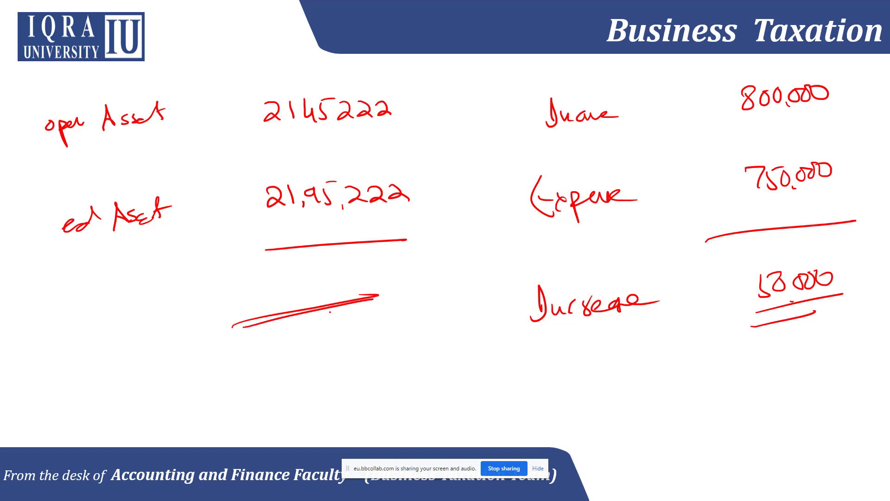
mouse_move(844, 143)
mouse_down()
mouse_move(711, 186)
mouse_move(854, 180)
mouse_move(841, 139)
mouse_up()
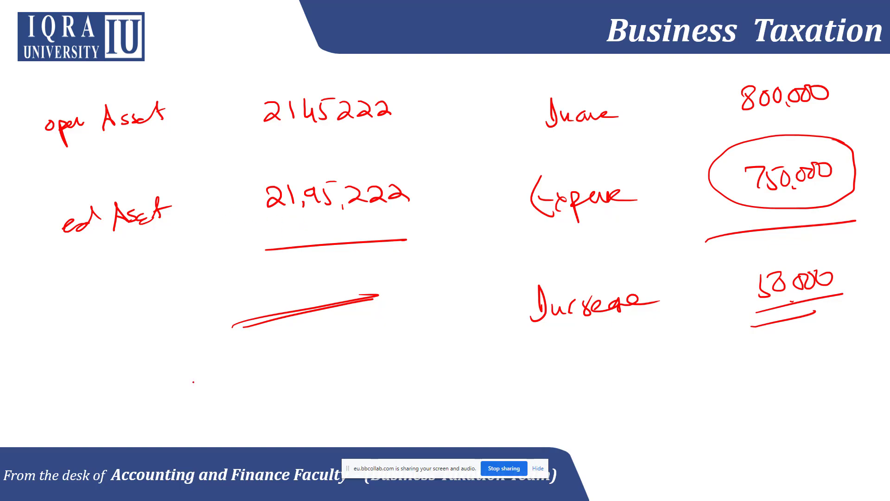
- Switch to the IRIS return, set Cash (Non-Business) to 100,000, save and recalculate, and show the Reconciliation of Net Assets
key(alt+Tab)
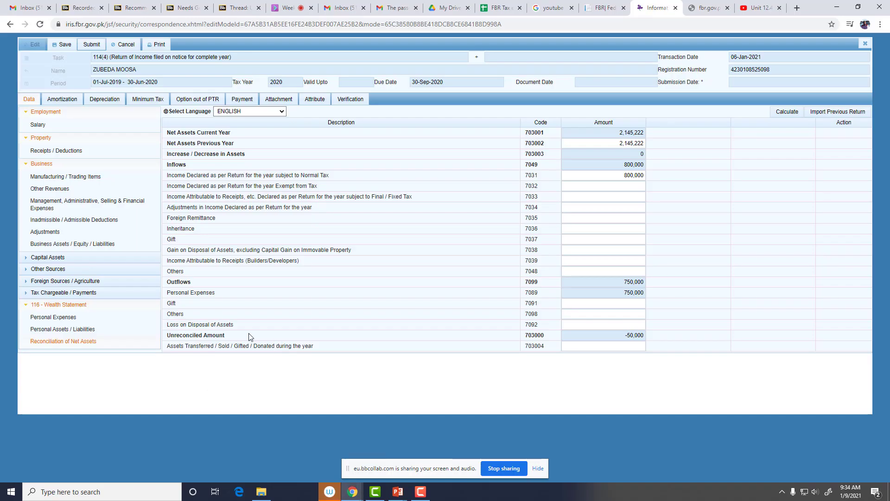
click(55, 329)
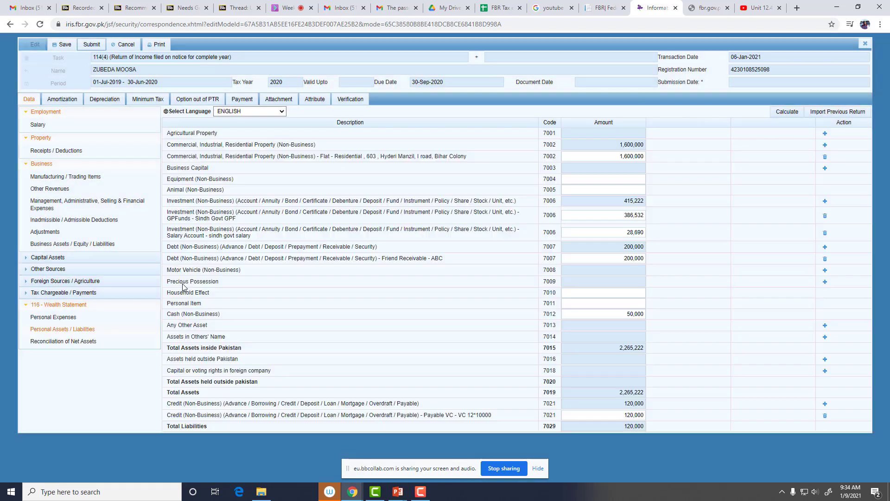
click(614, 315)
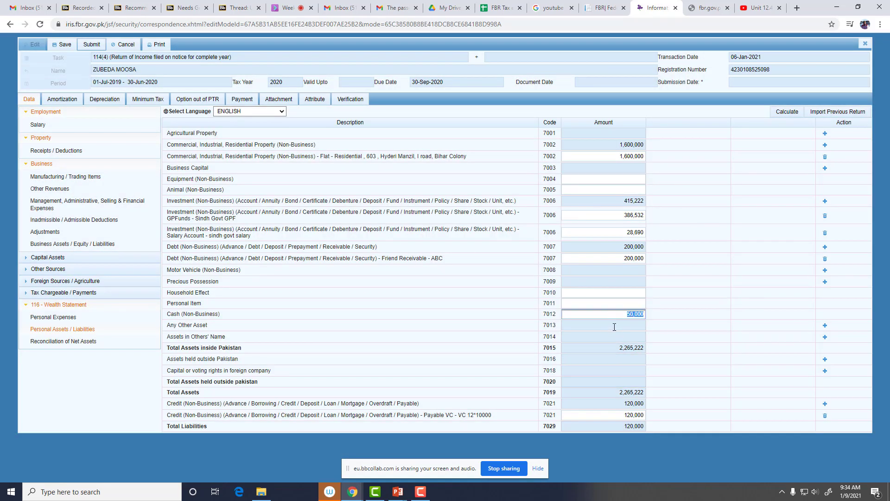
key(Left)
text(10)
click(62, 44)
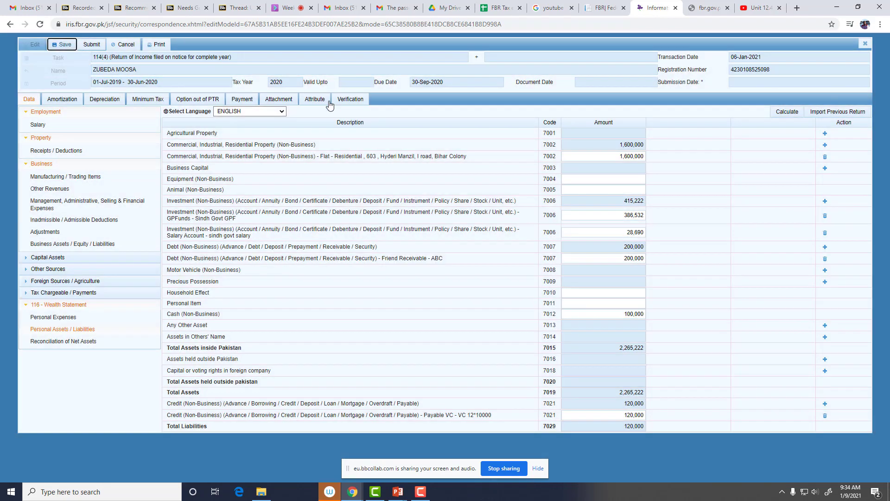
click(783, 113)
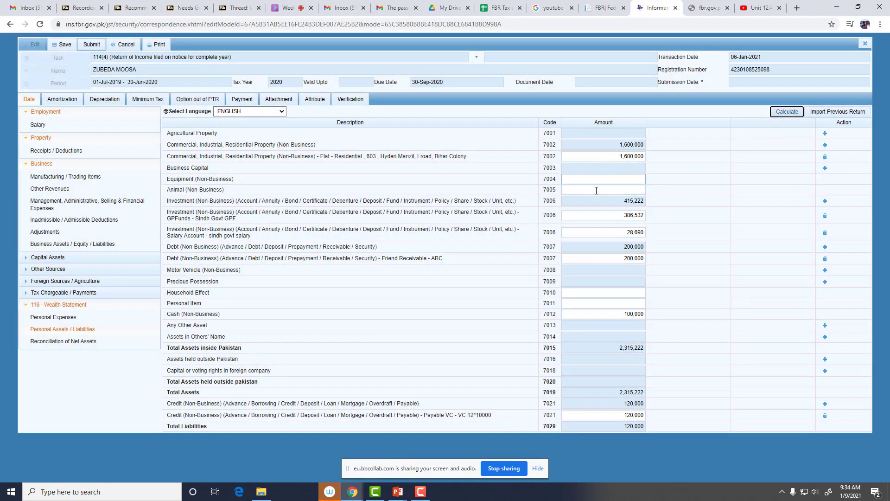
click(77, 342)
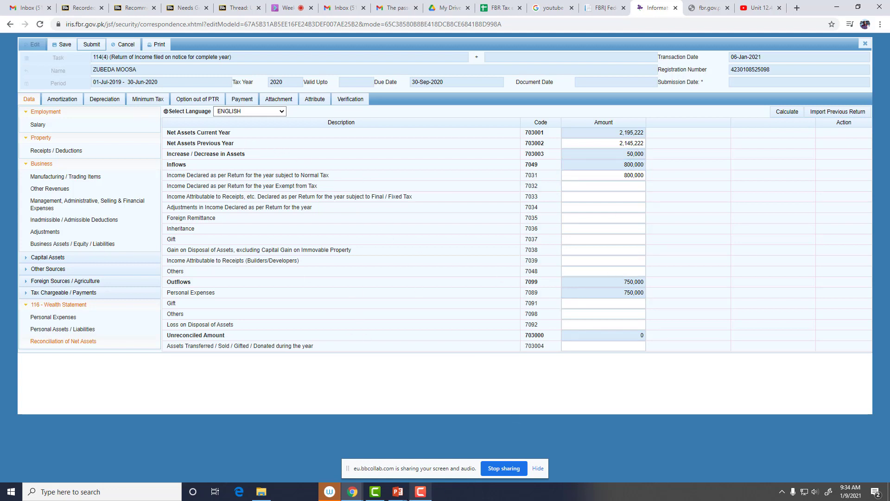
- Switch to the PowerPoint slide show, handwrite Increase 50,000 below the asset figures, circle the end asset label, and tick 21,95,222
click(403, 496)
click(420, 452)
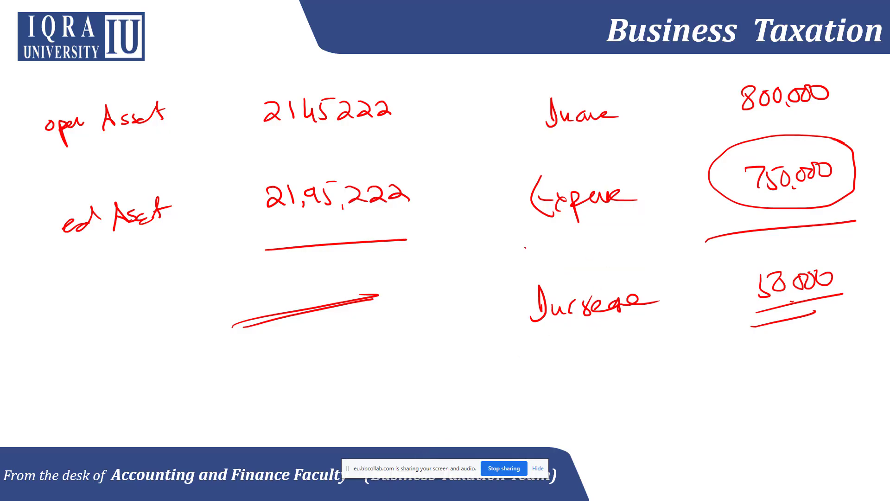
mouse_move(289, 260)
mouse_down()
mouse_move(288, 283)
mouse_move(302, 254)
mouse_up()
drag(303, 261, 319, 281)
drag(330, 260, 363, 262)
mouse_move(42, 275)
mouse_down()
mouse_move(51, 297)
mouse_move(133, 281)
mouse_up()
mouse_move(163, 173)
mouse_down()
mouse_move(65, 187)
mouse_move(199, 224)
mouse_move(159, 170)
mouse_up()
drag(432, 173, 469, 155)
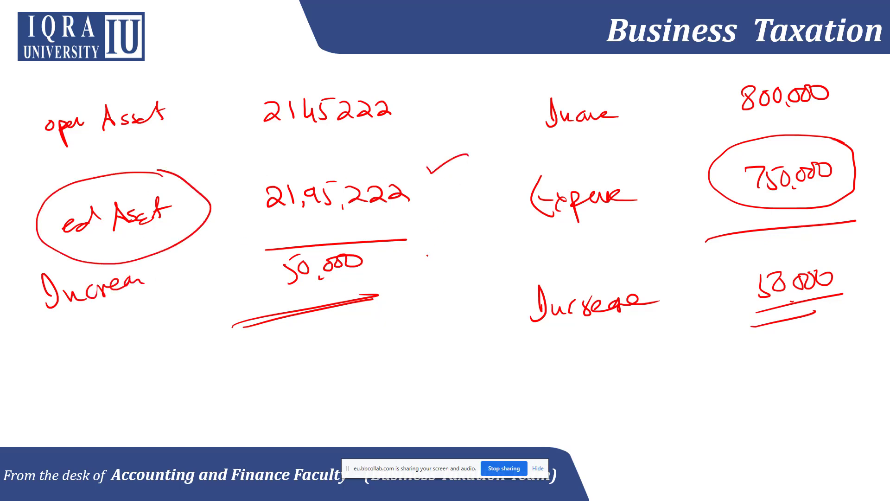